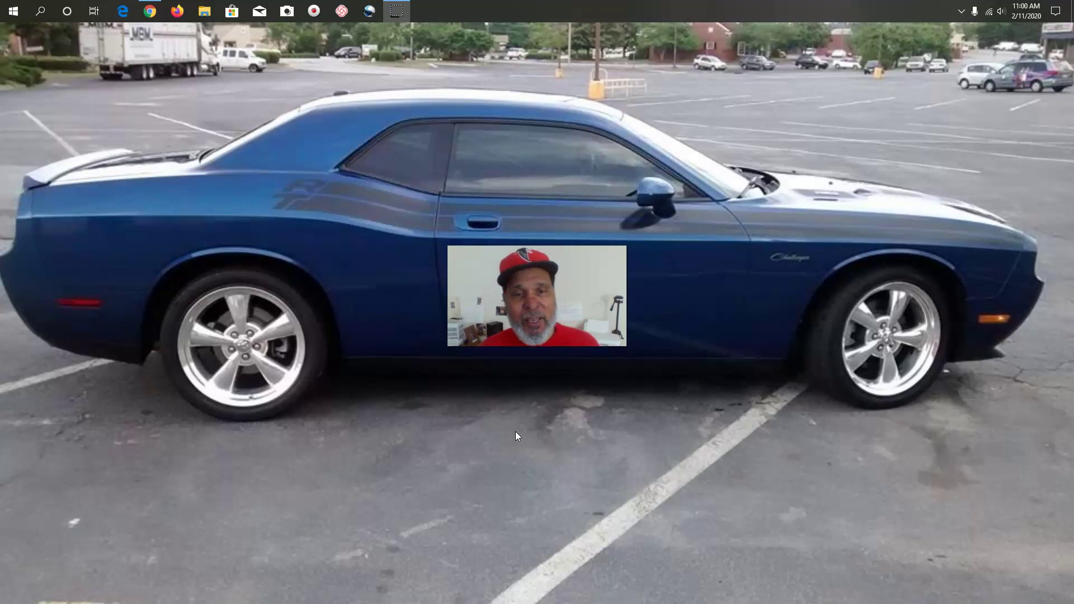
# Switch to Chrome and view the Yandex image results for neon wolf
pyautogui.click(530, 415)
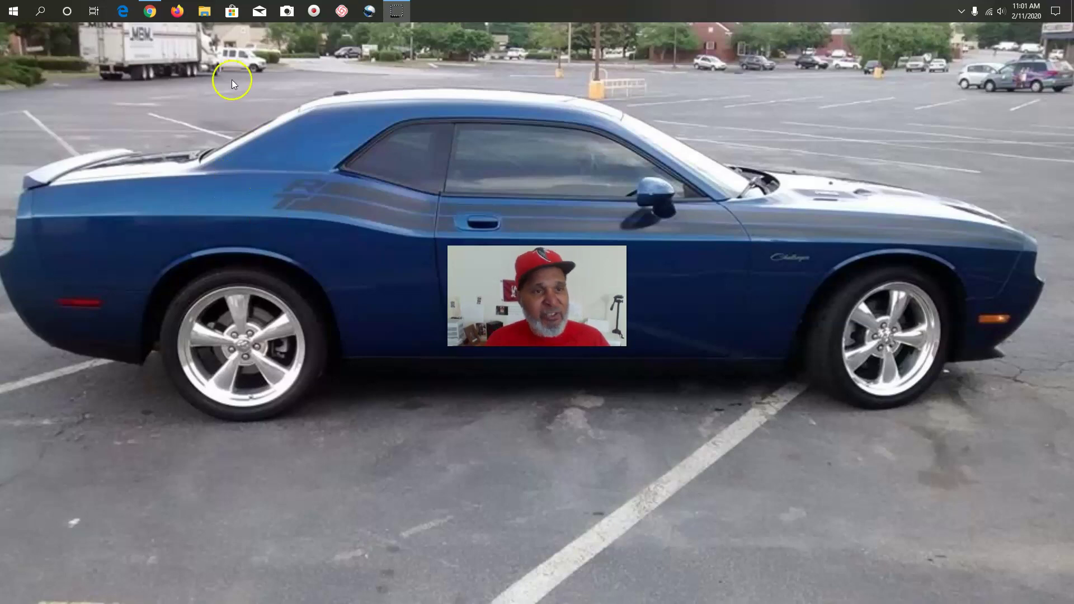
pyautogui.click(151, 12)
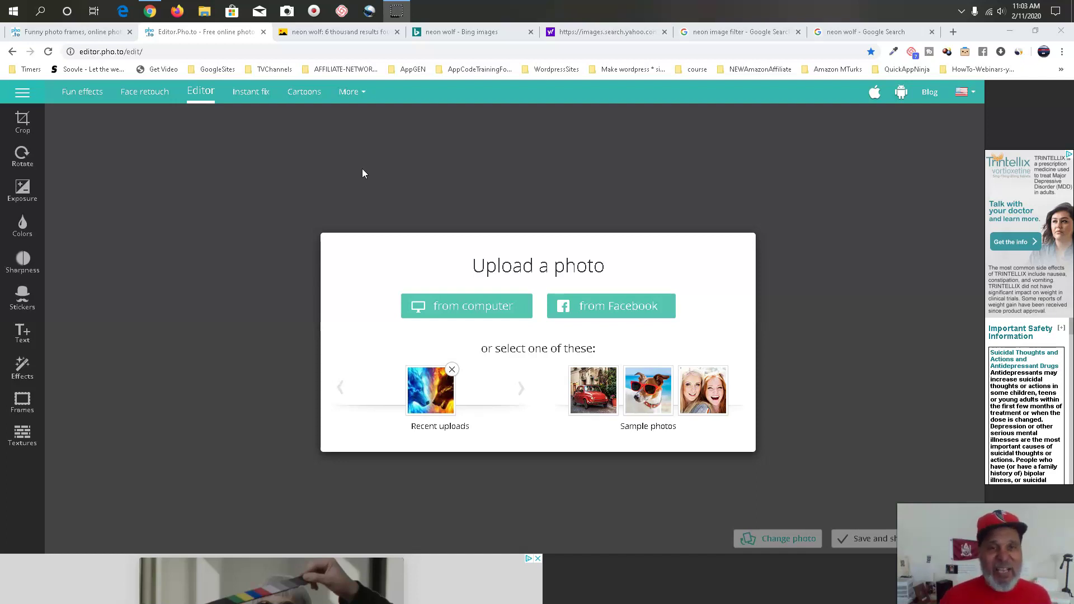
pyautogui.click(325, 32)
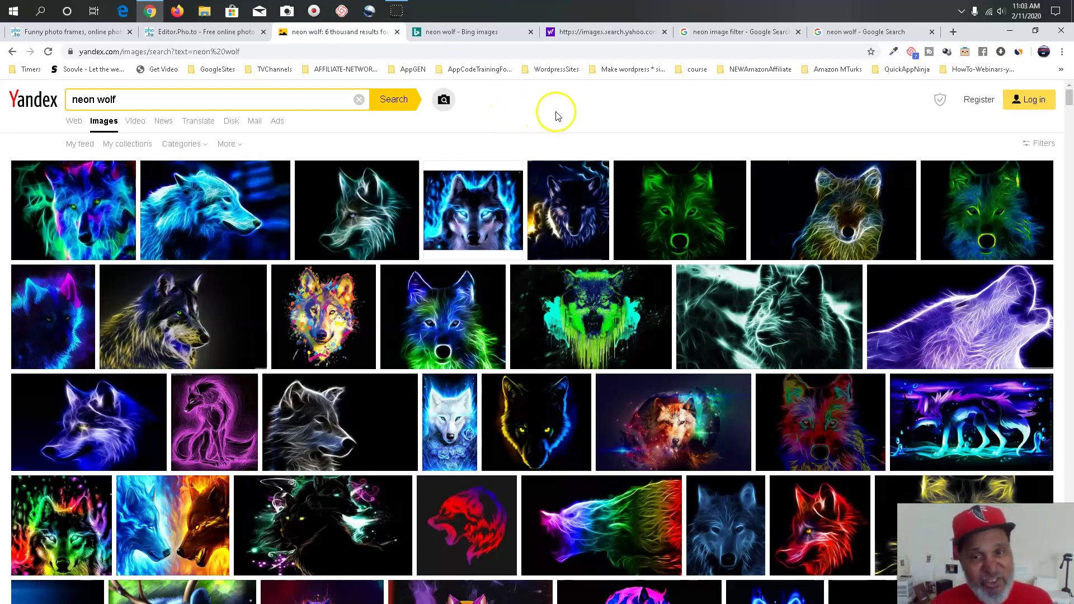
# Look over the Pho.to Fun effects page and its Editor link, and return to the online photo editor
pyautogui.click(101, 34)
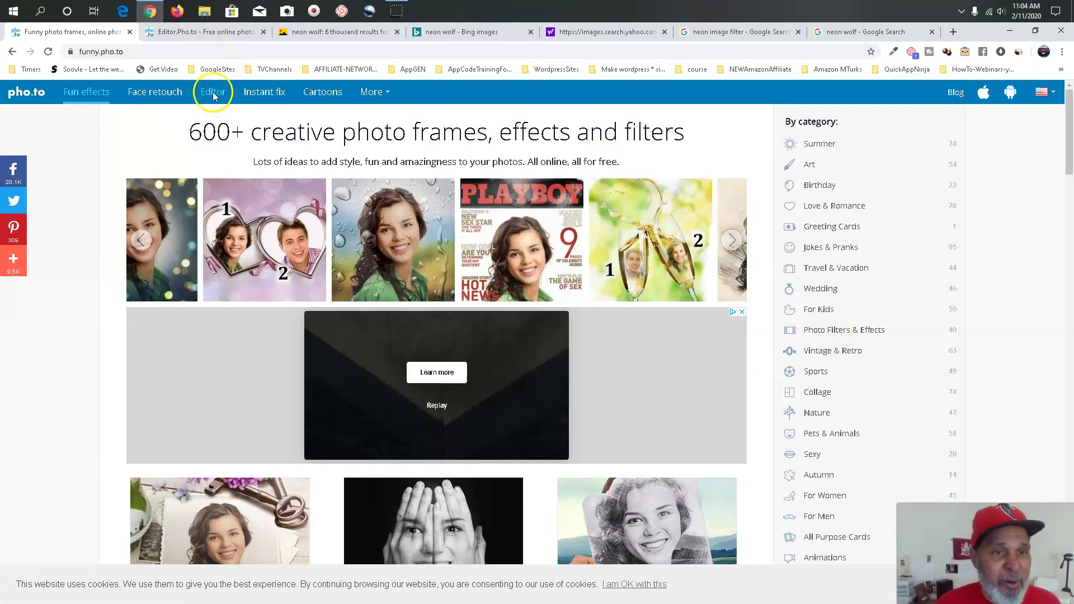
pyautogui.click(215, 32)
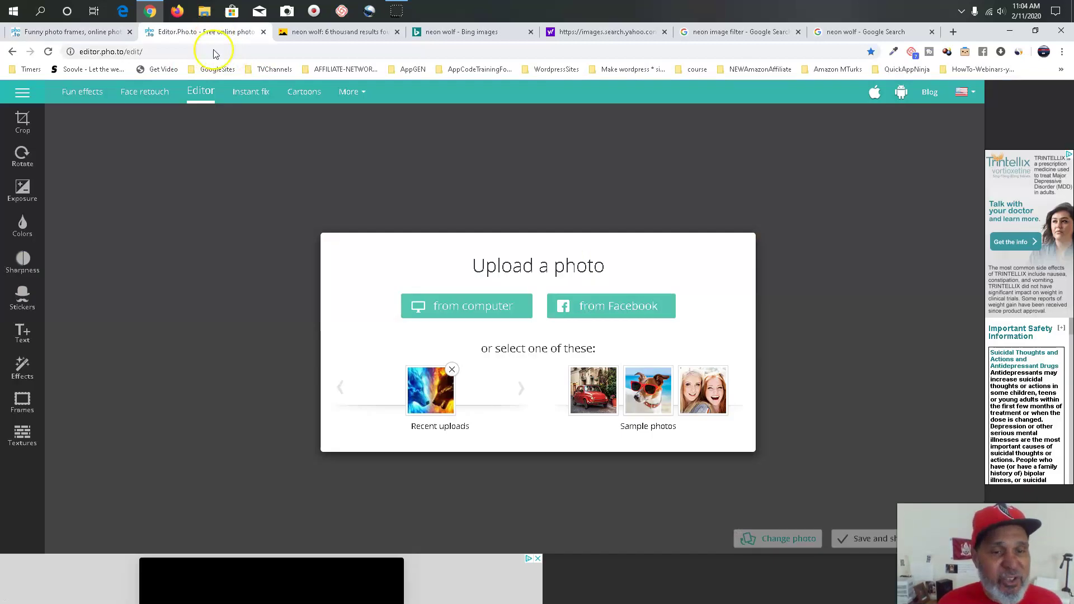
pyautogui.click(84, 32)
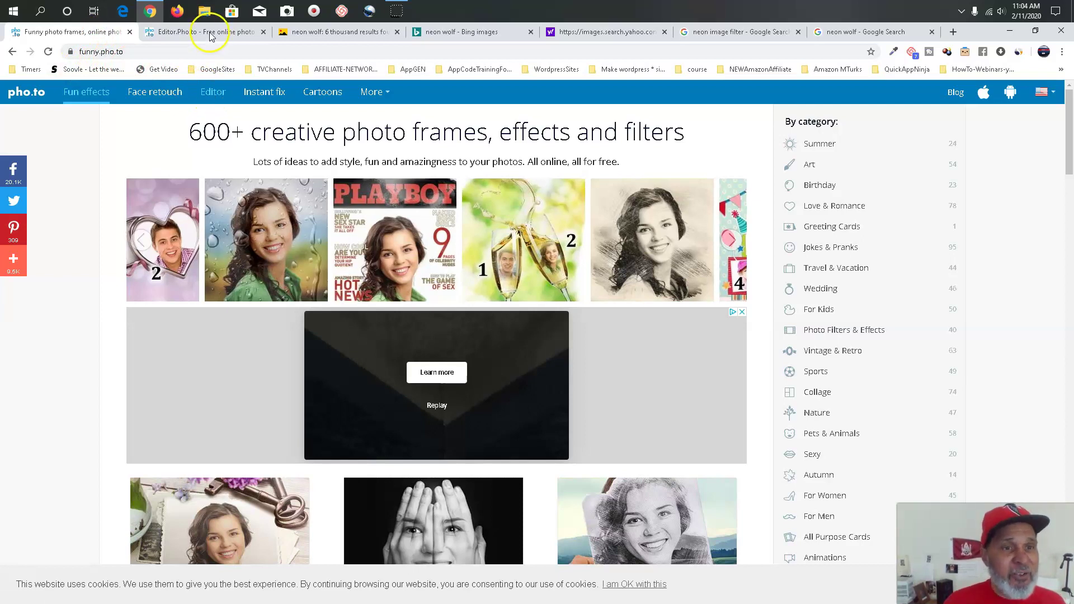
pyautogui.rightClick(215, 96)
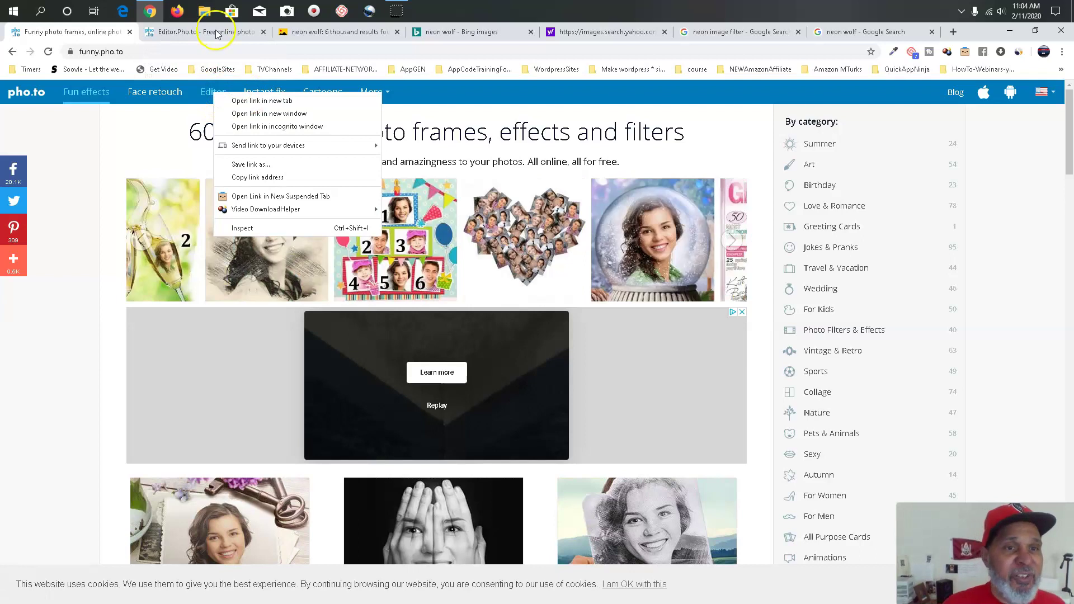
pyautogui.click(217, 35)
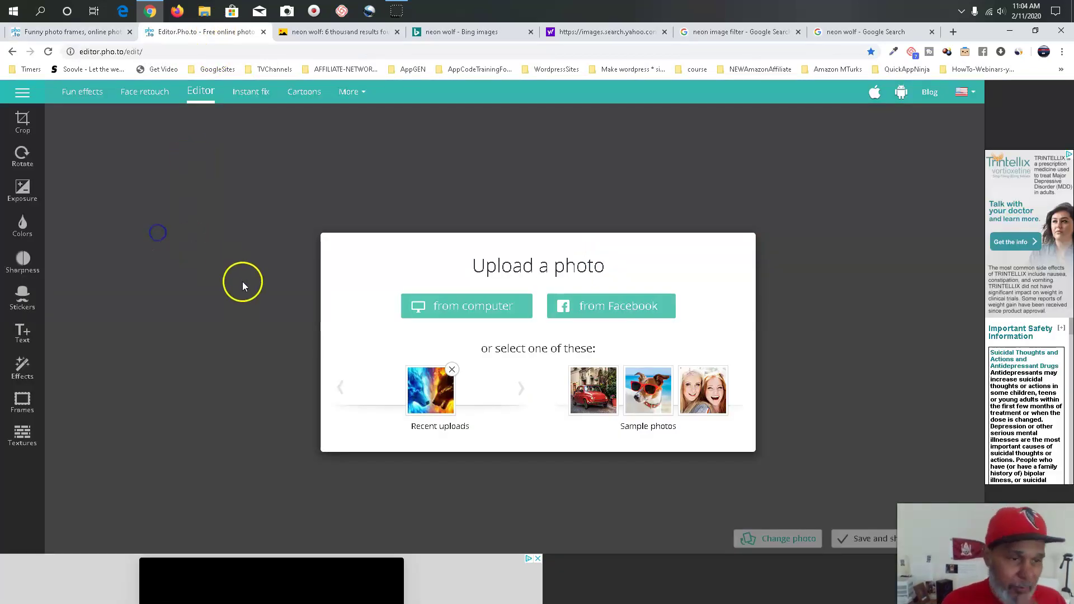
# Remove the recent upload and load the snarling wolf photo from the computer's IMG-Neon Wolf Keyboard folder
pyautogui.click(452, 371)
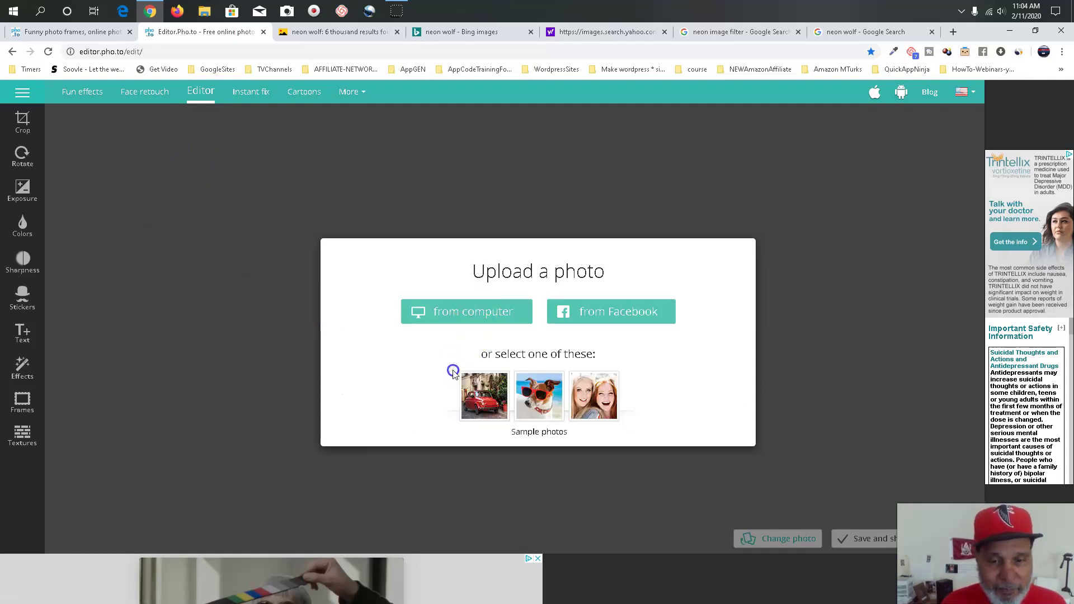
pyautogui.click(470, 317)
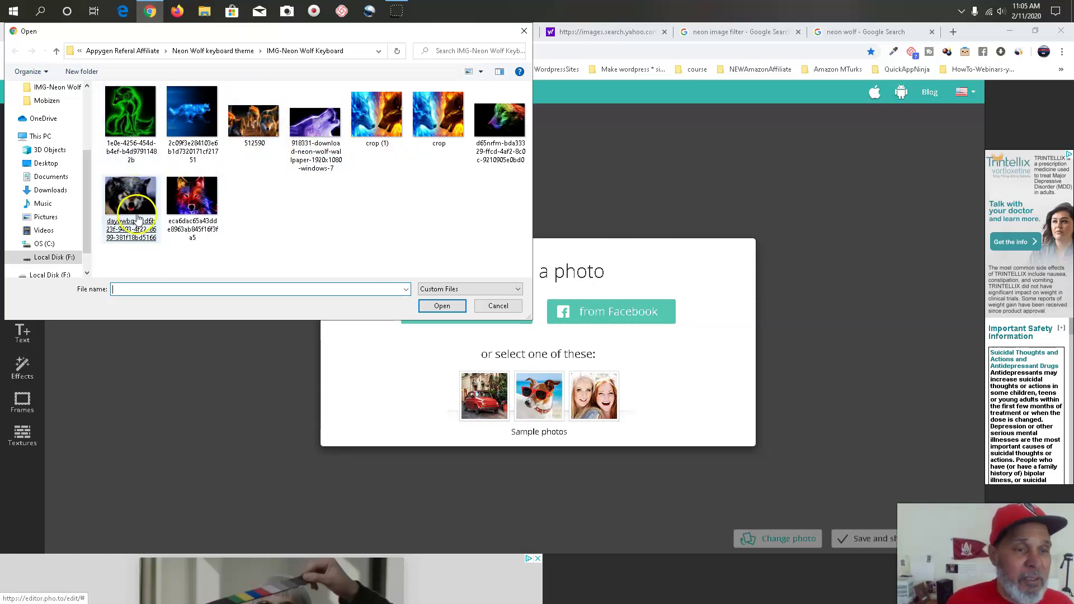
pyautogui.doubleClick(129, 194)
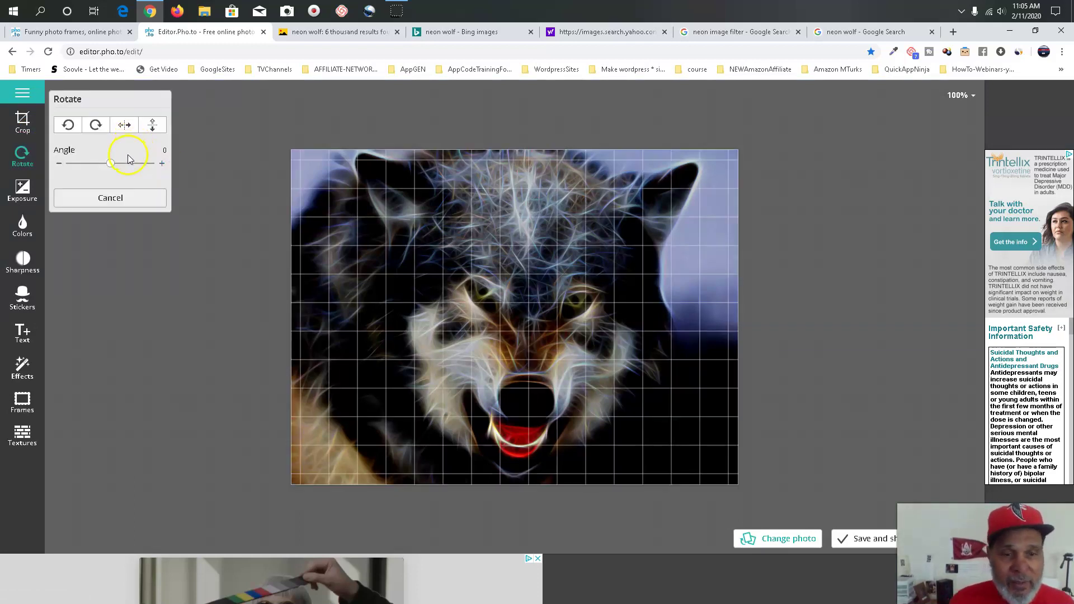
# Flip the wolf photo horizontally and apply the change
pyautogui.click(125, 125)
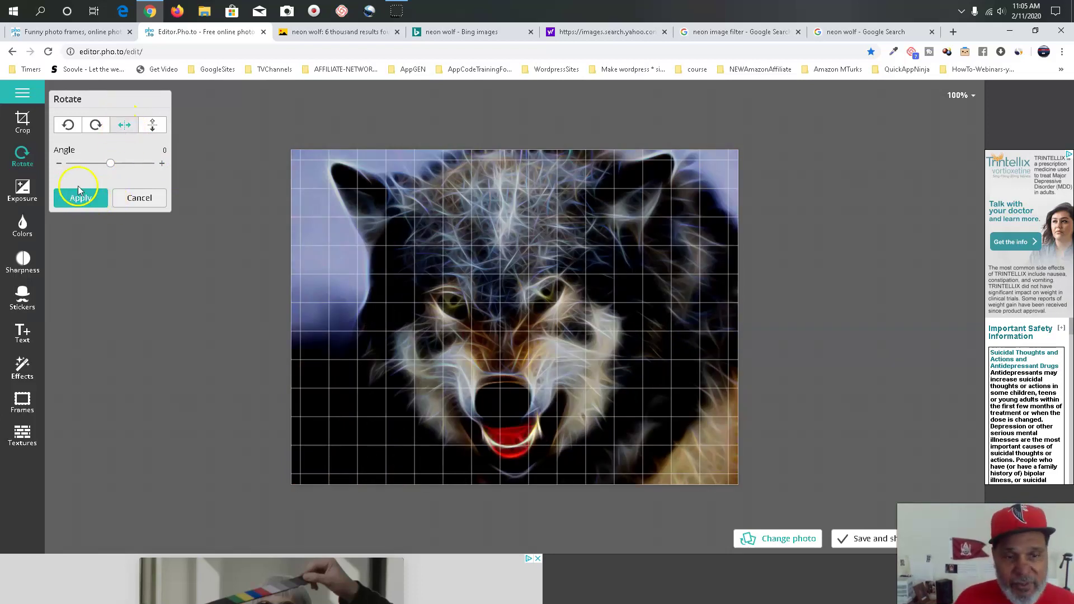
pyautogui.click(79, 190)
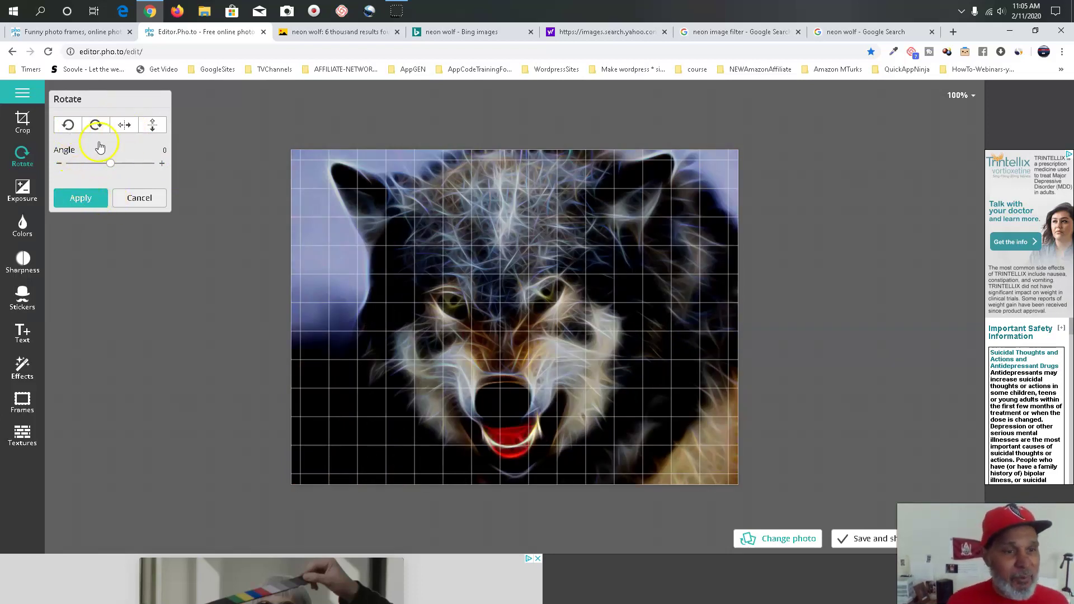
pyautogui.click(126, 128)
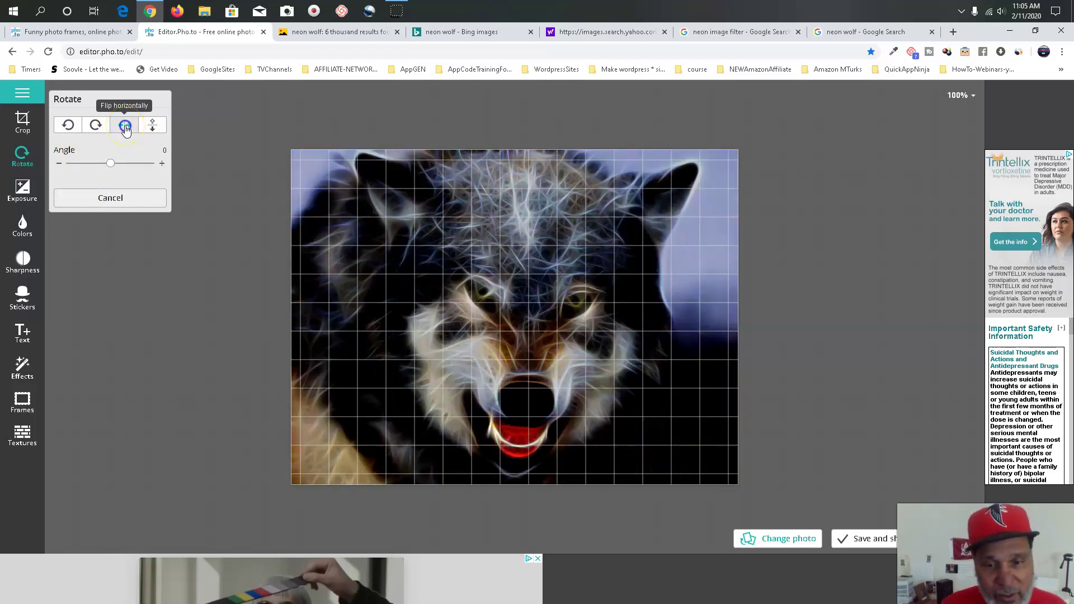
pyautogui.click(125, 127)
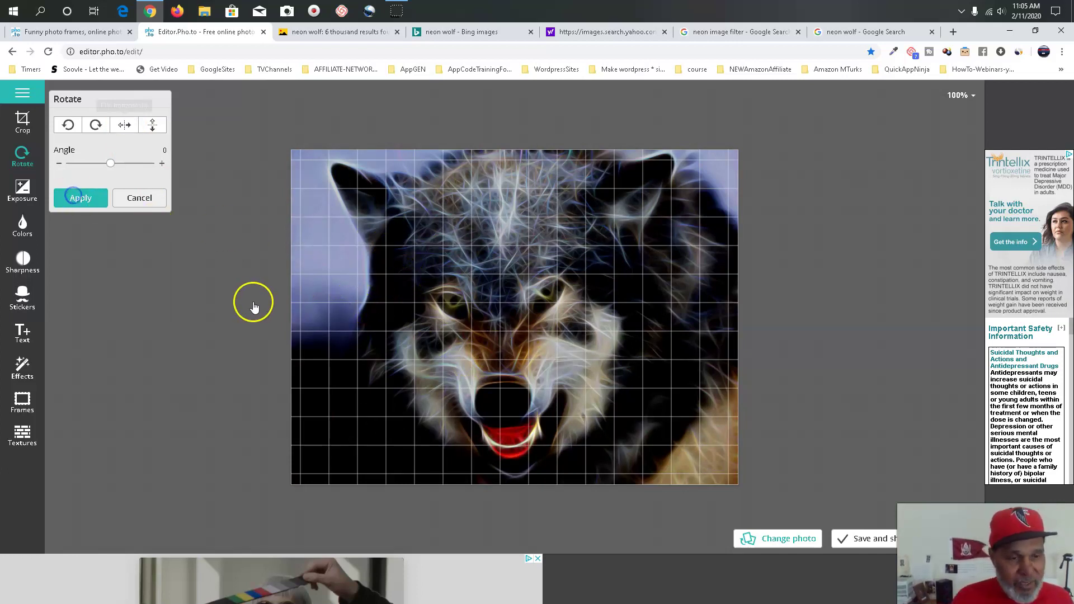
pyautogui.click(88, 218)
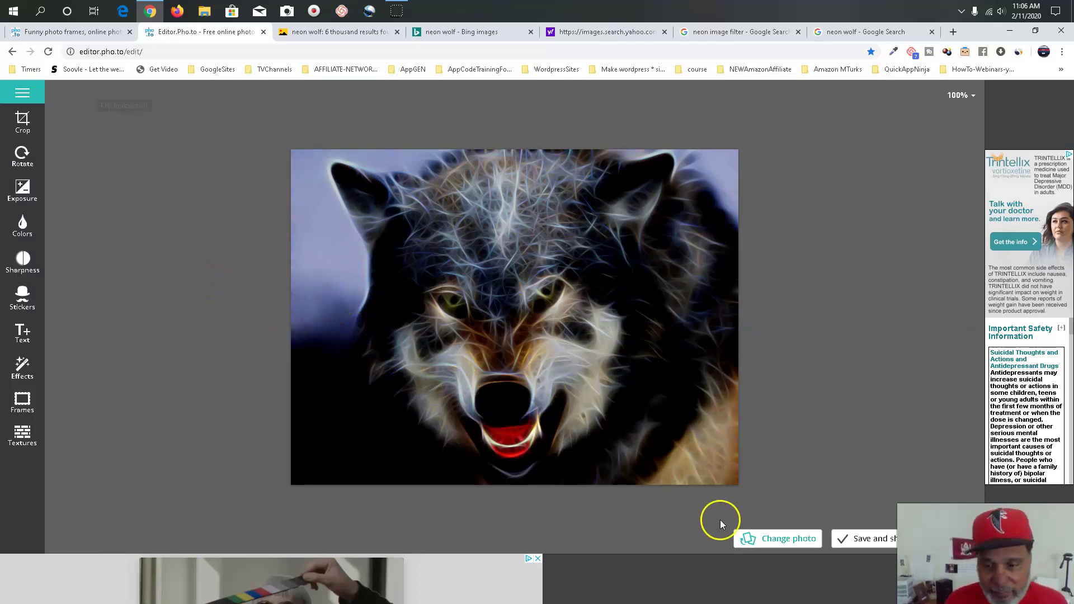
# Set the output width to 600 pixels and download the flipped photo as a JPG
pyautogui.click(869, 539)
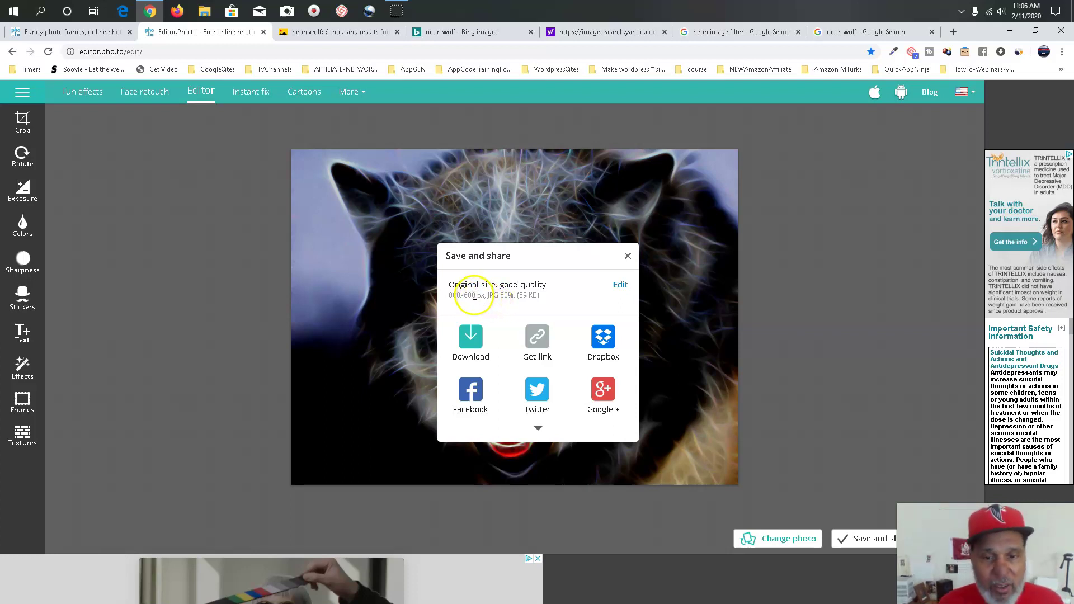
pyautogui.click(621, 289)
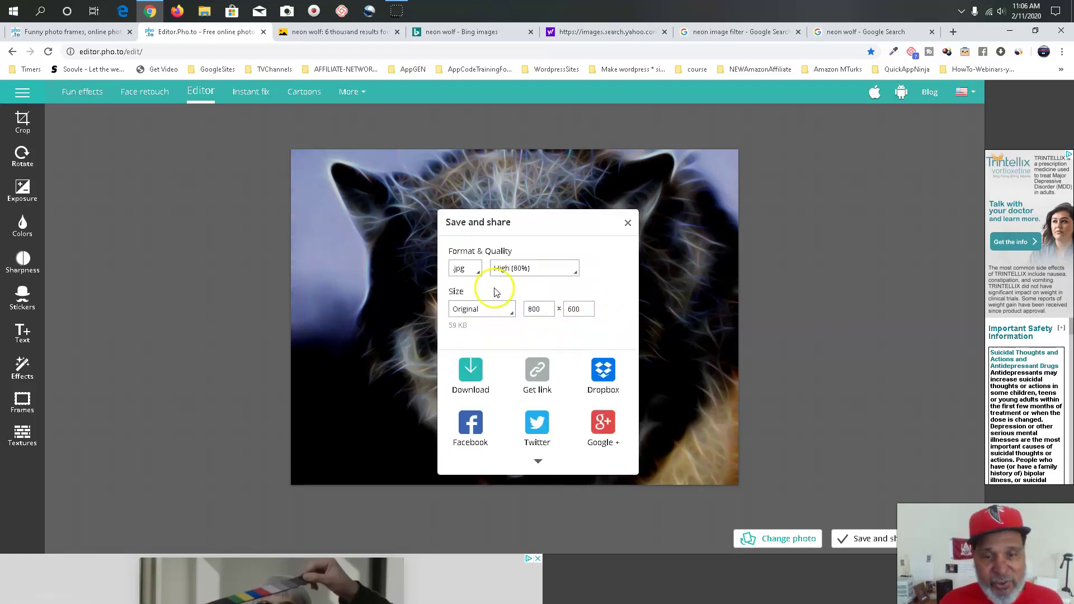
pyautogui.click(544, 307)
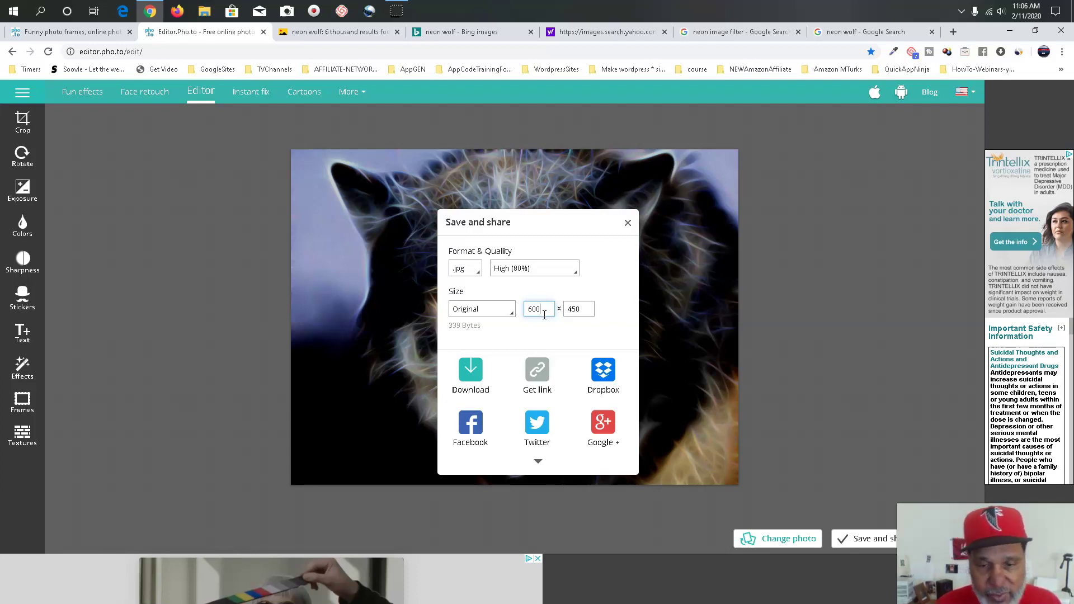
pyautogui.write('600')
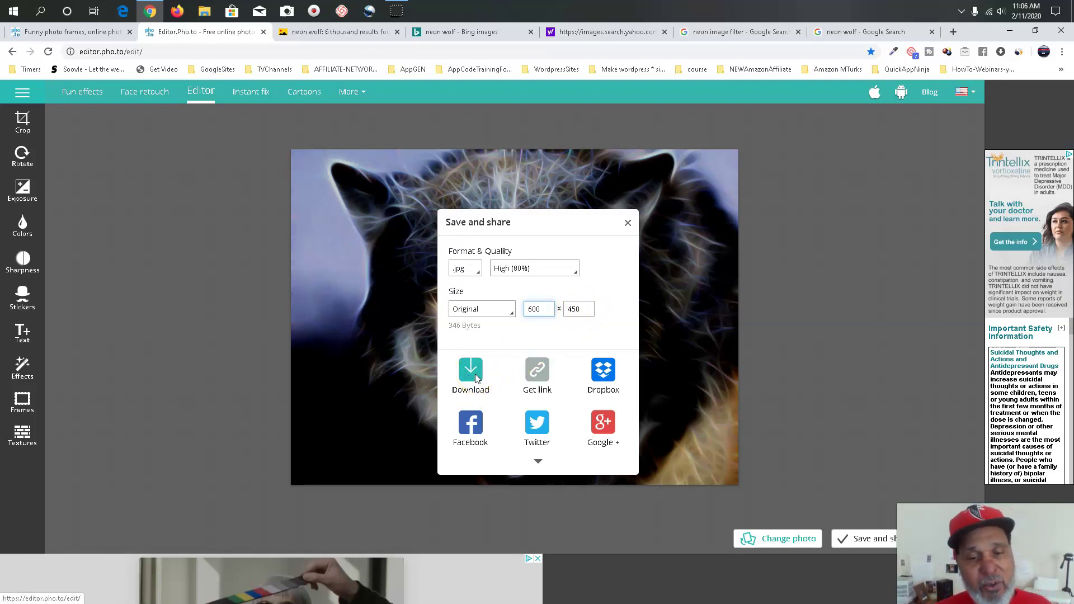
pyautogui.click(476, 378)
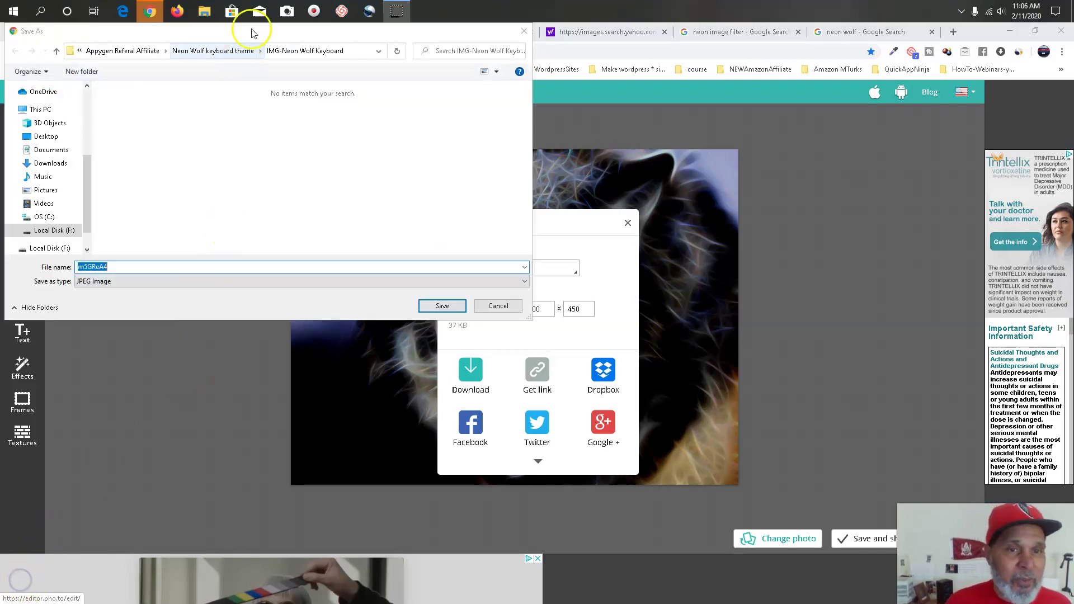
# Choose the IMG-Neon Wolf Keyboard folder inside Neon Wolf keyboard theme as the save location
pyautogui.click(221, 51)
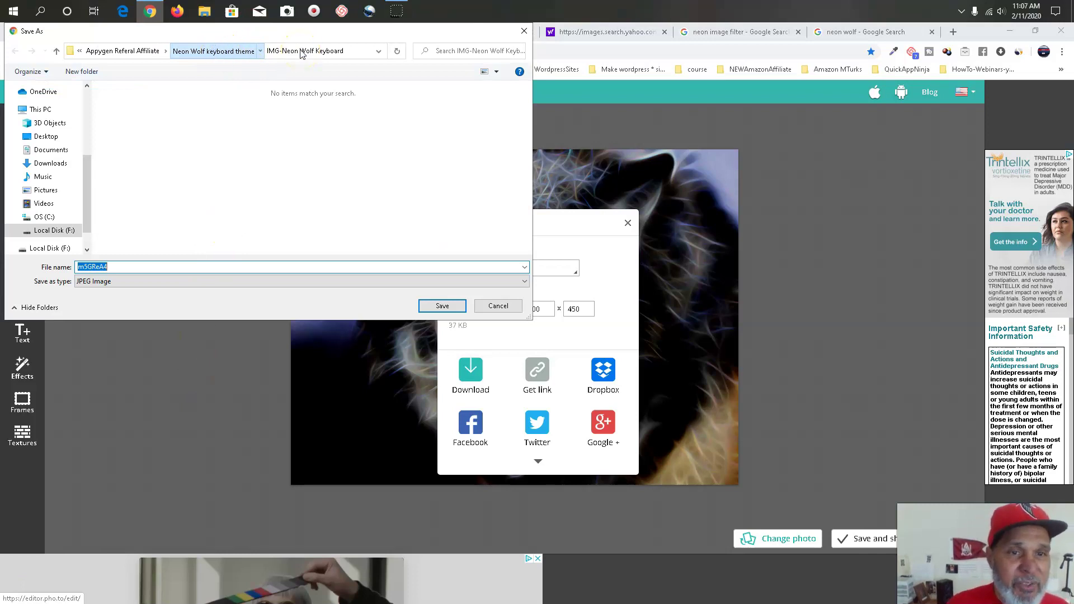
pyautogui.click(303, 51)
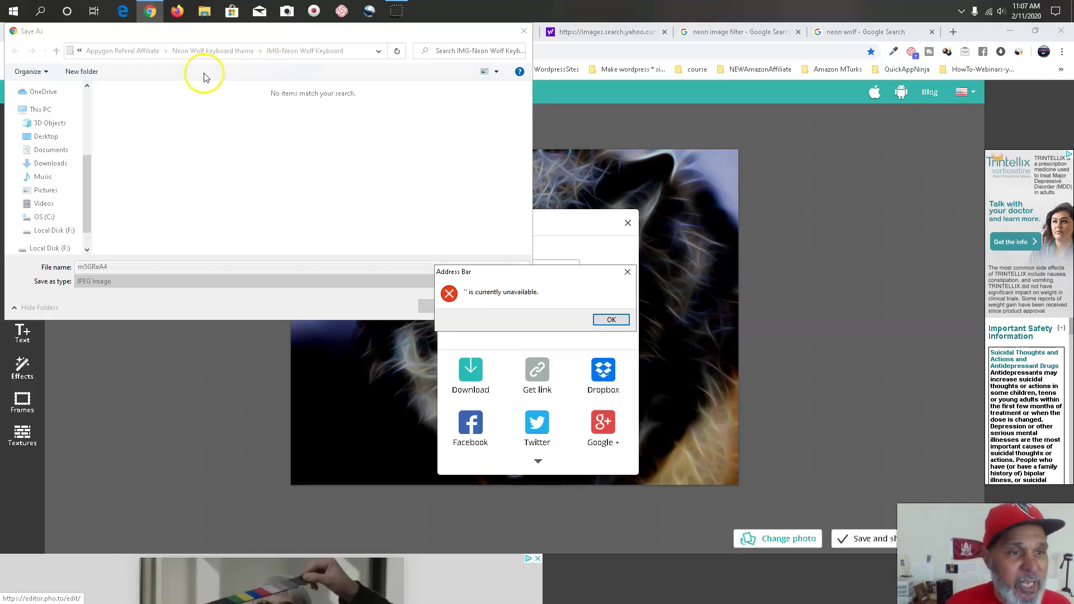
pyautogui.click(81, 76)
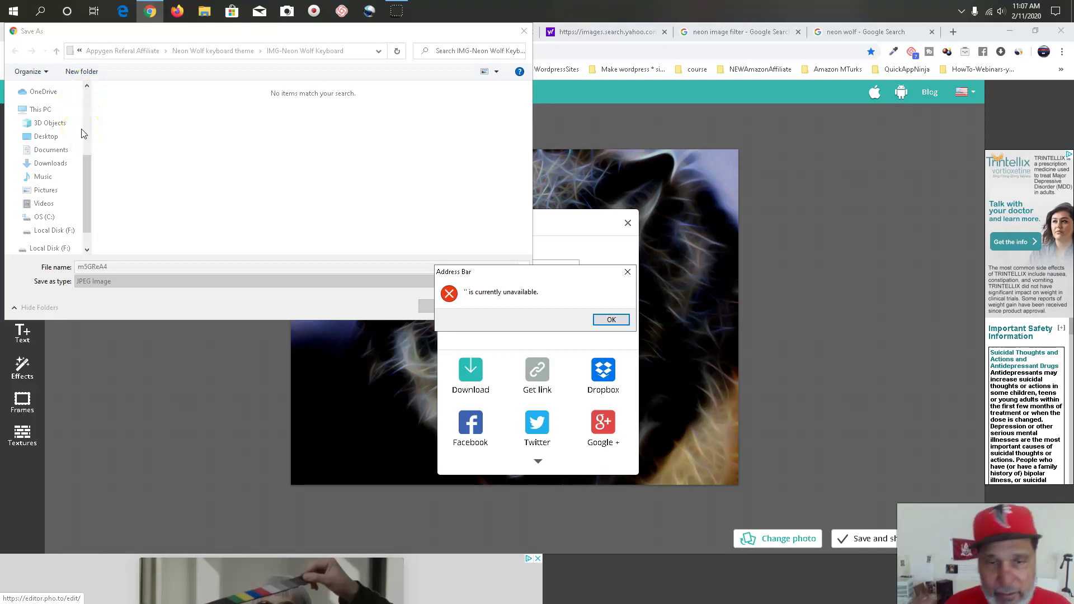
pyautogui.click(614, 325)
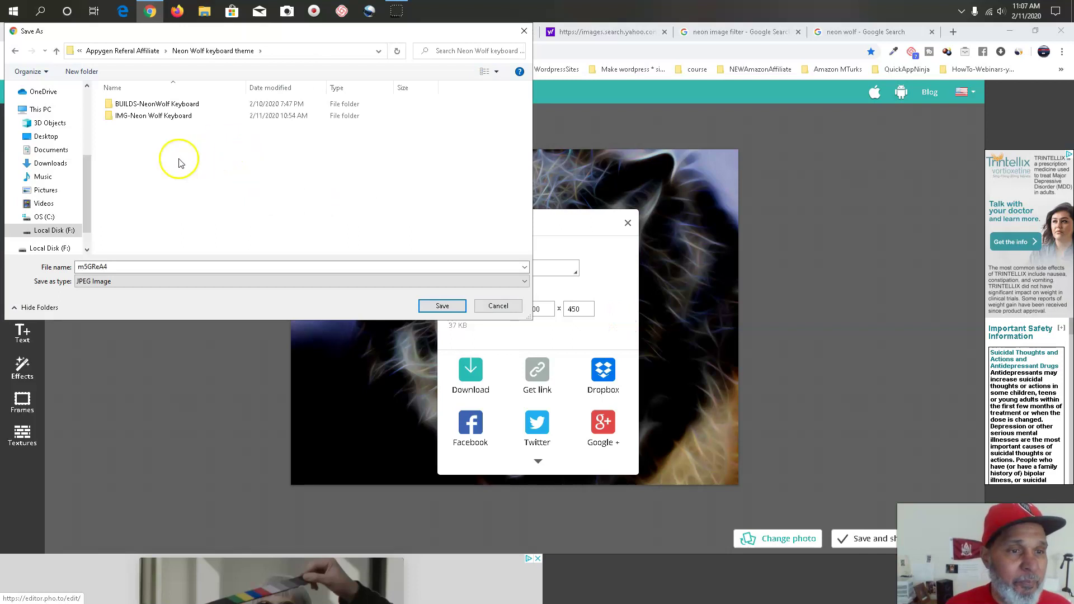
pyautogui.click(154, 116)
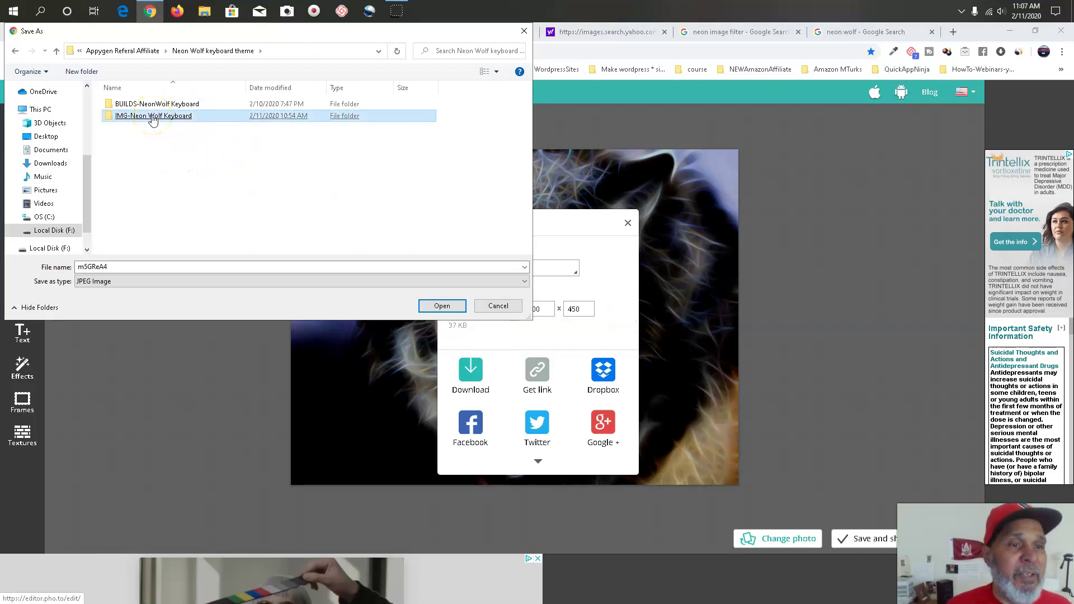
pyautogui.doubleClick(153, 117)
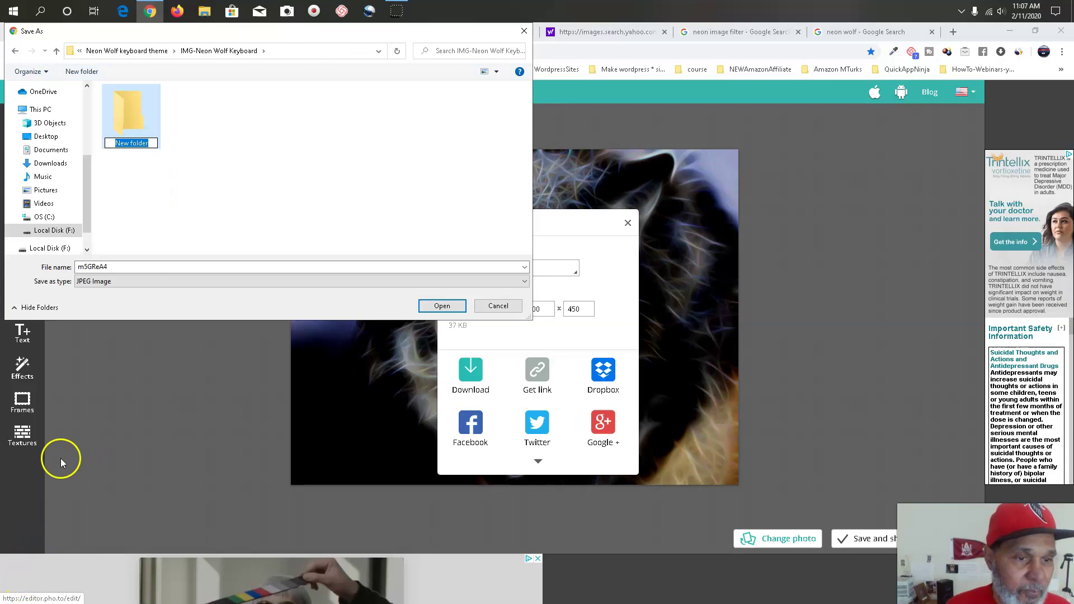
# Create a folder named FLIP-NeonWolfKeyboard, save the flipped JPEG in it, and close the sharing options
pyautogui.write('FLIP-NeonWolf')
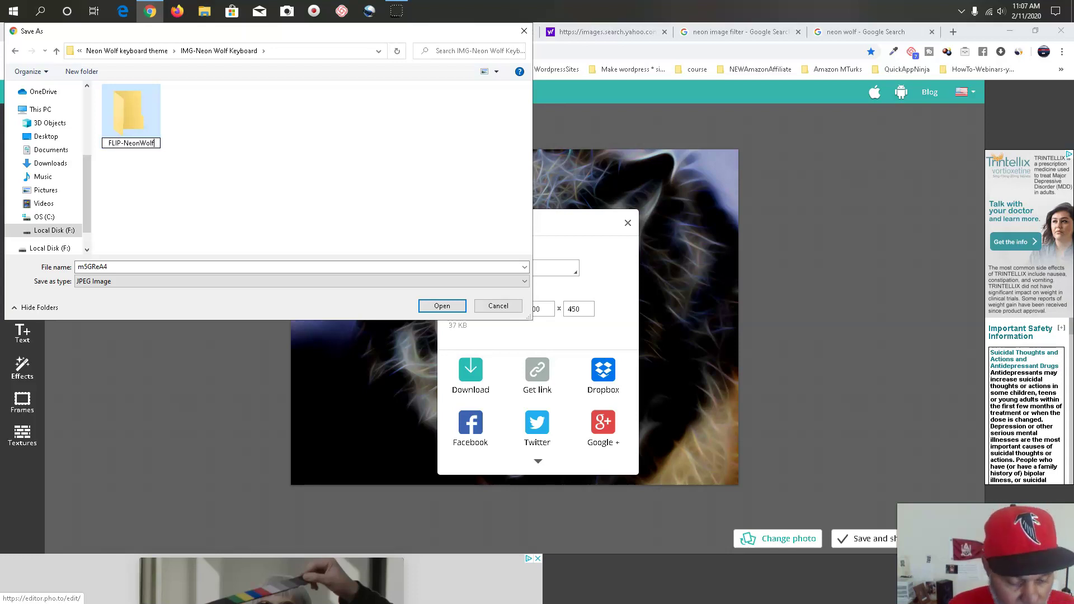
pyautogui.write('yboard')
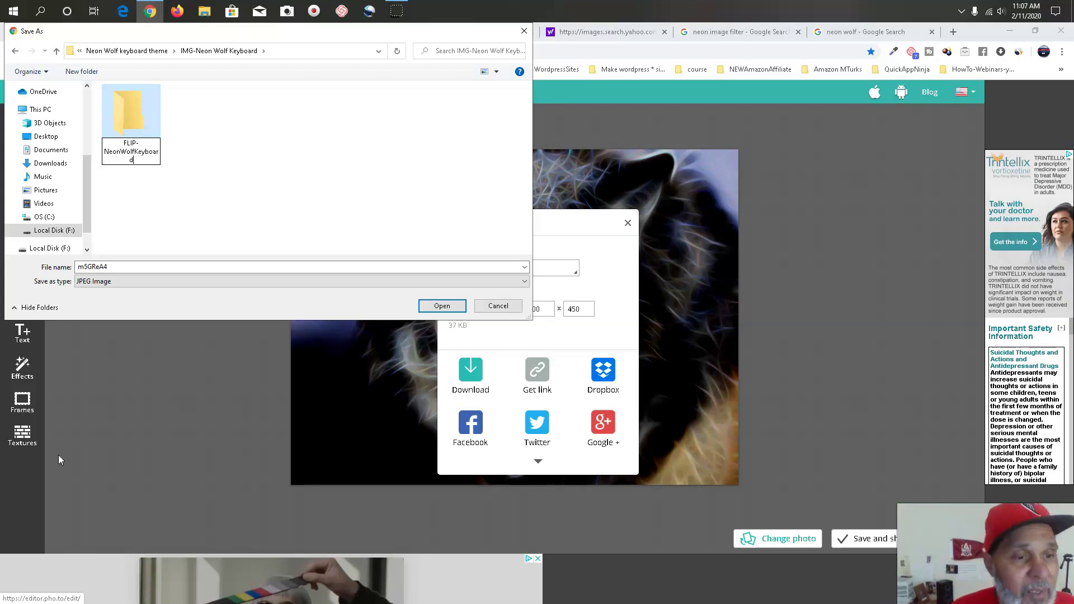
pyautogui.click(155, 238)
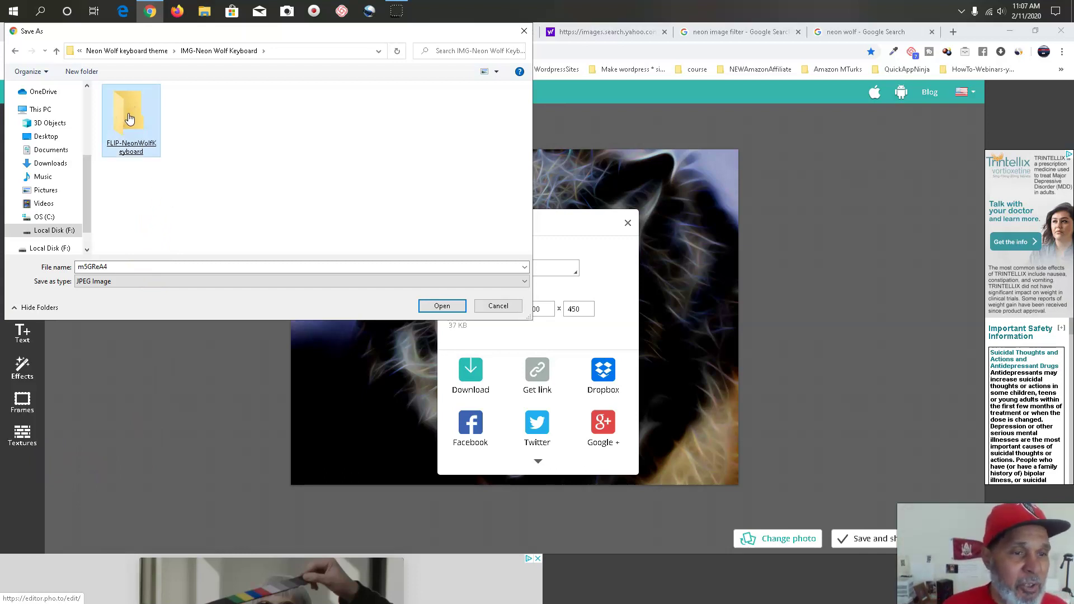
pyautogui.click(92, 274)
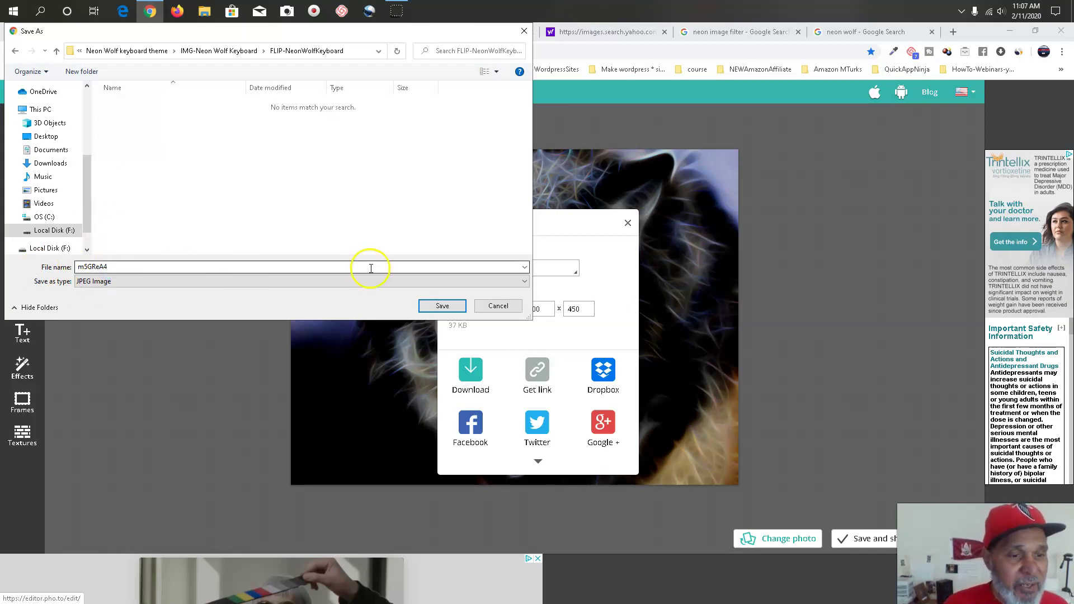
pyautogui.click(438, 306)
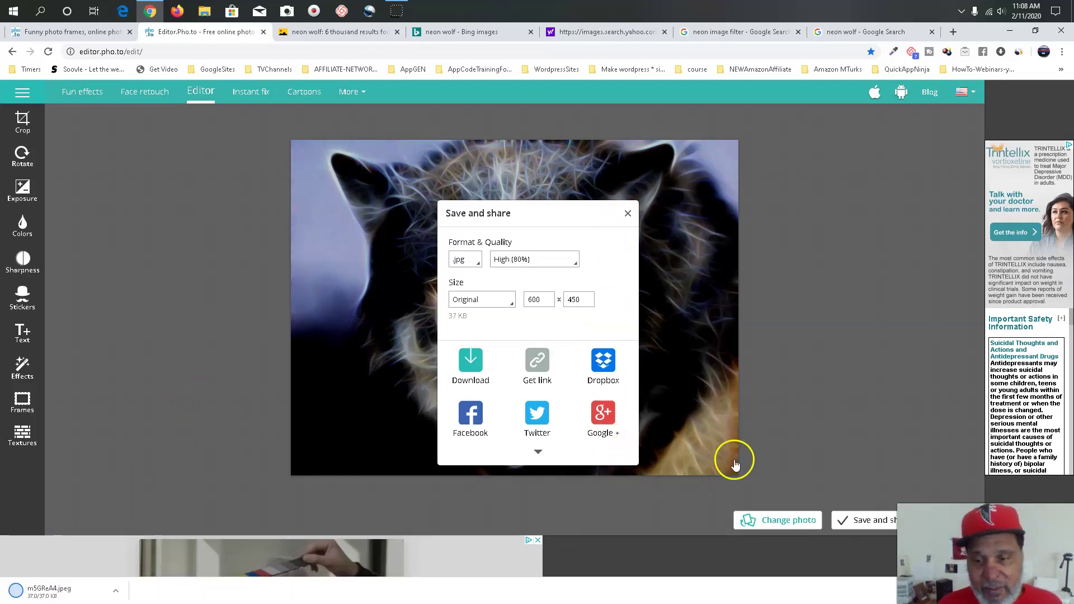
pyautogui.click(645, 245)
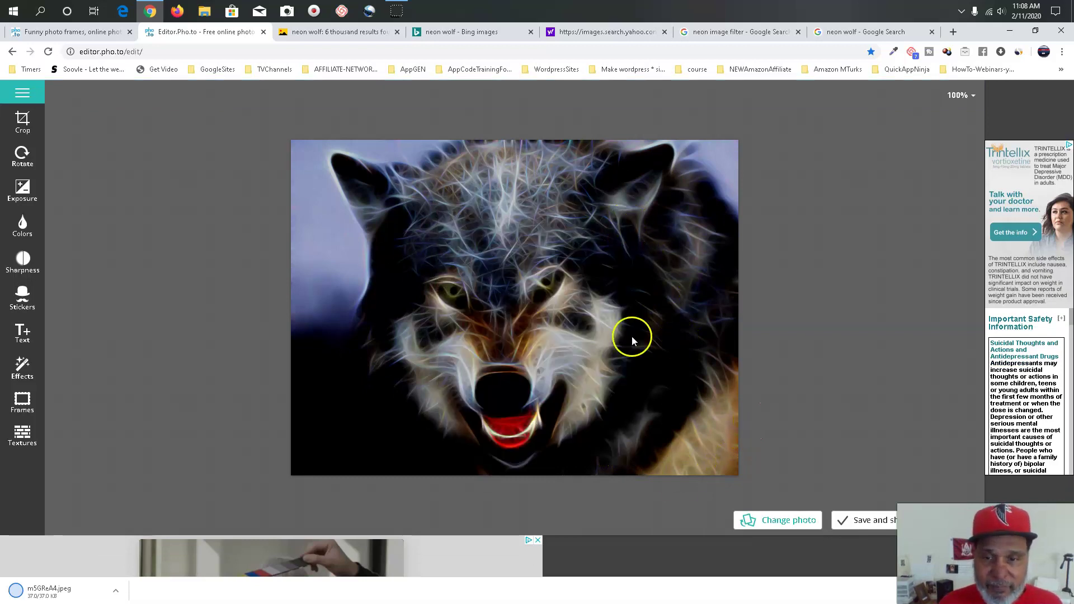
# Replace the current photo with the green neon wolf image from the IMG-Neon Wolf Keyboard folder on the computer
pyautogui.click(777, 523)
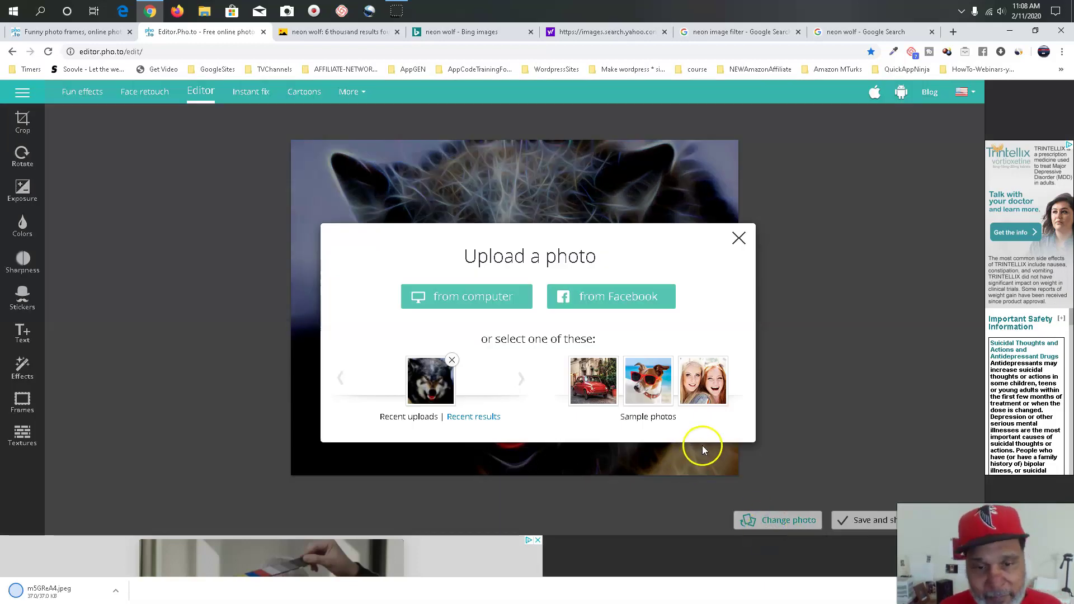
pyautogui.click(476, 300)
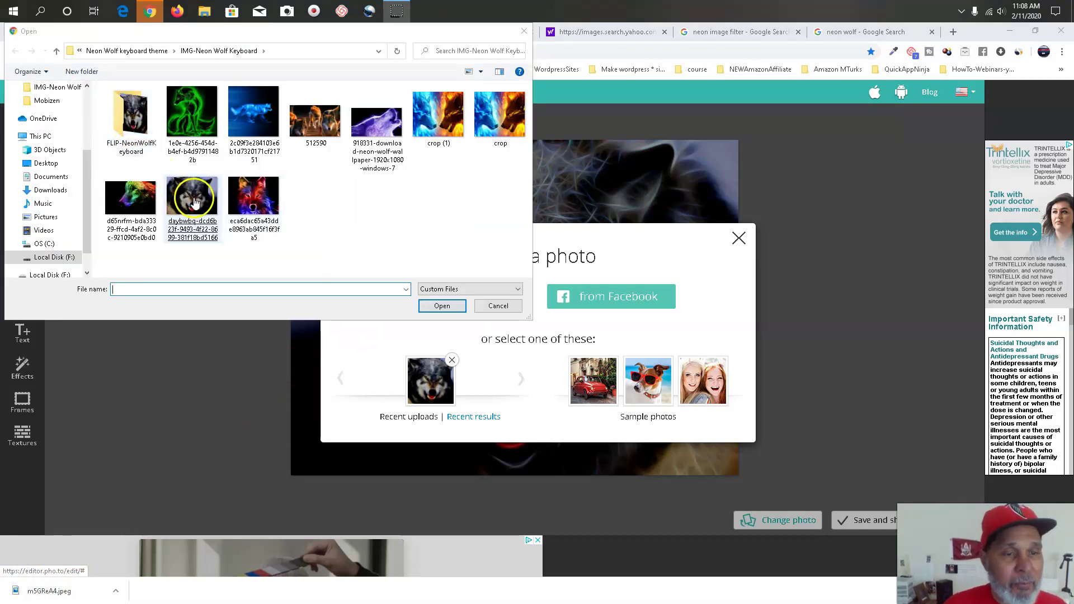
pyautogui.click(196, 114)
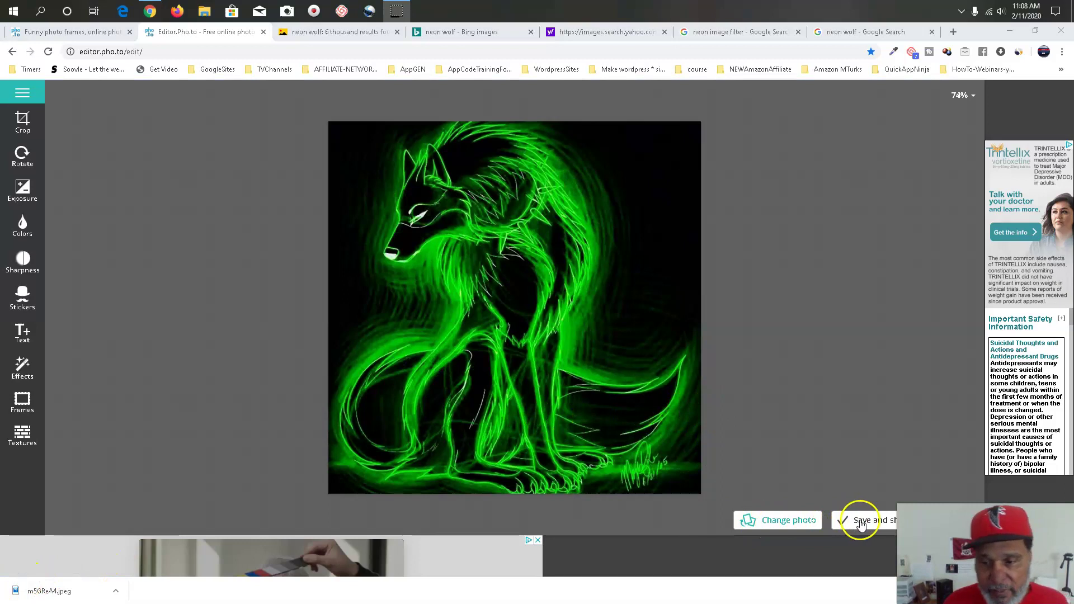
# Flip the green neon wolf image horizontally and apply the change
pyautogui.click(24, 151)
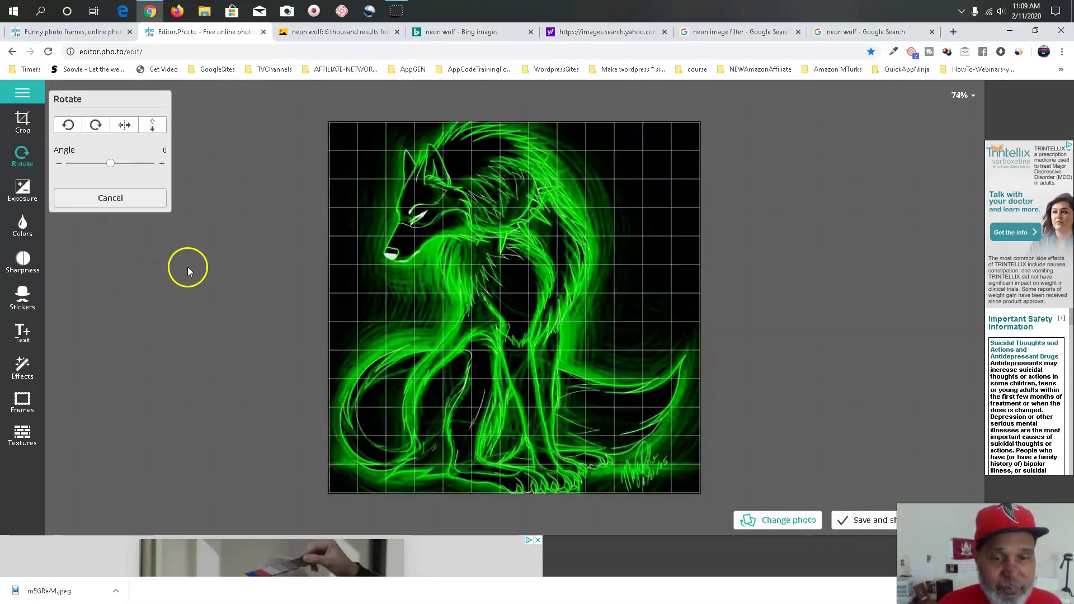
pyautogui.click(124, 126)
pyautogui.click(79, 197)
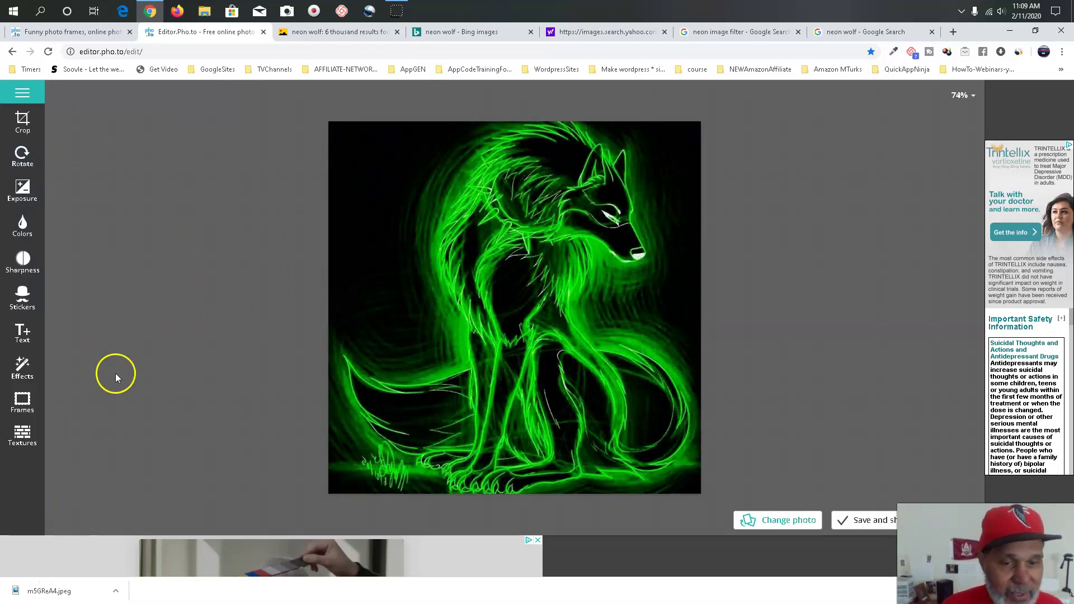
# Download the flipped green wolf as a JPEG and save it in the FLIP-NeonWolfKeyboard folder
pyautogui.click(873, 521)
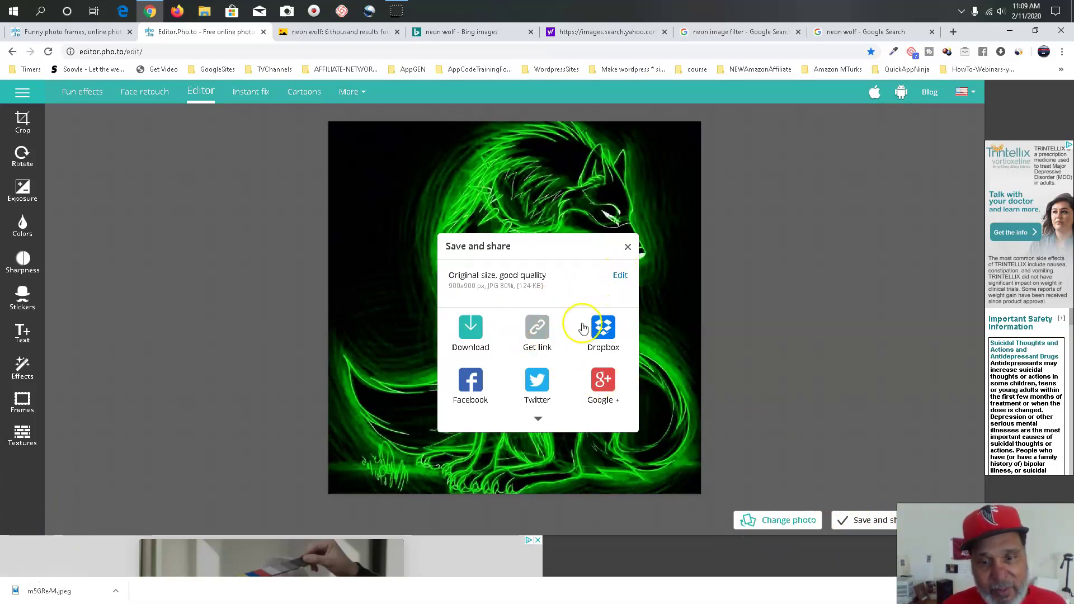
pyautogui.click(538, 338)
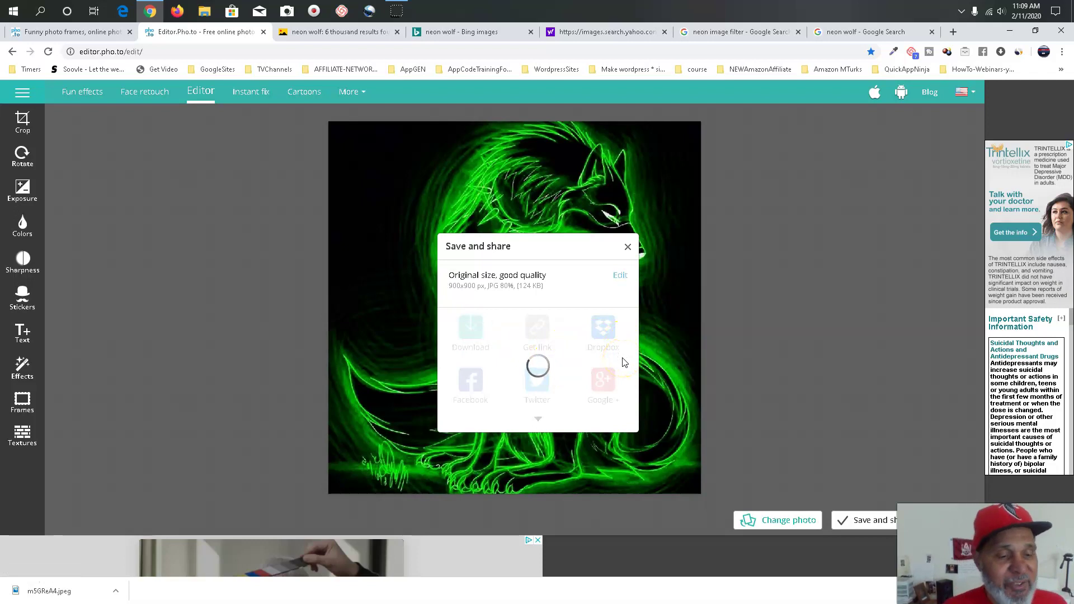
pyautogui.click(615, 319)
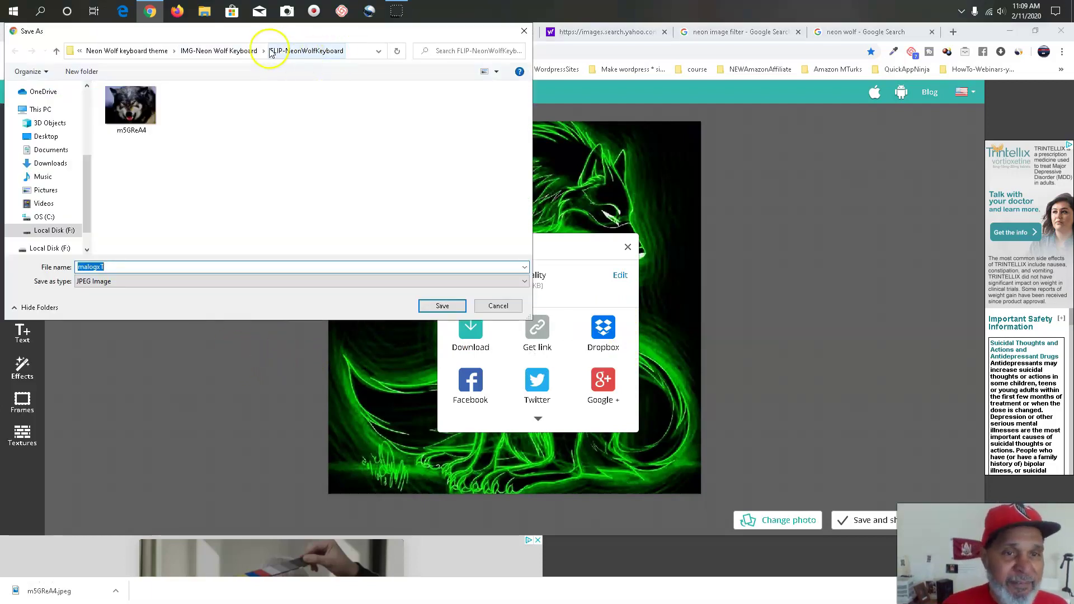
pyautogui.click(440, 307)
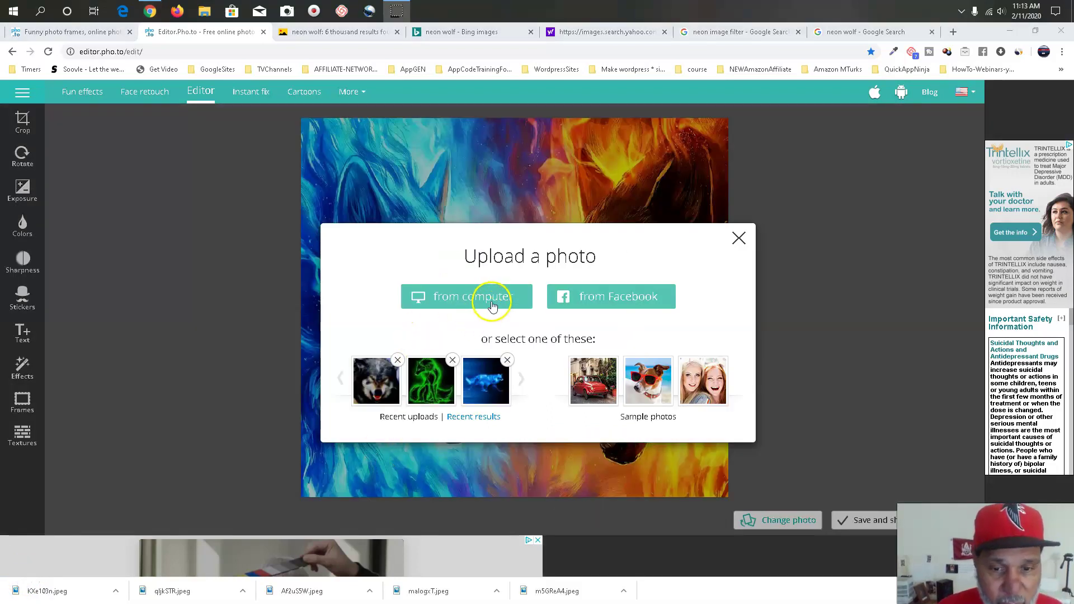
pyautogui.click(487, 297)
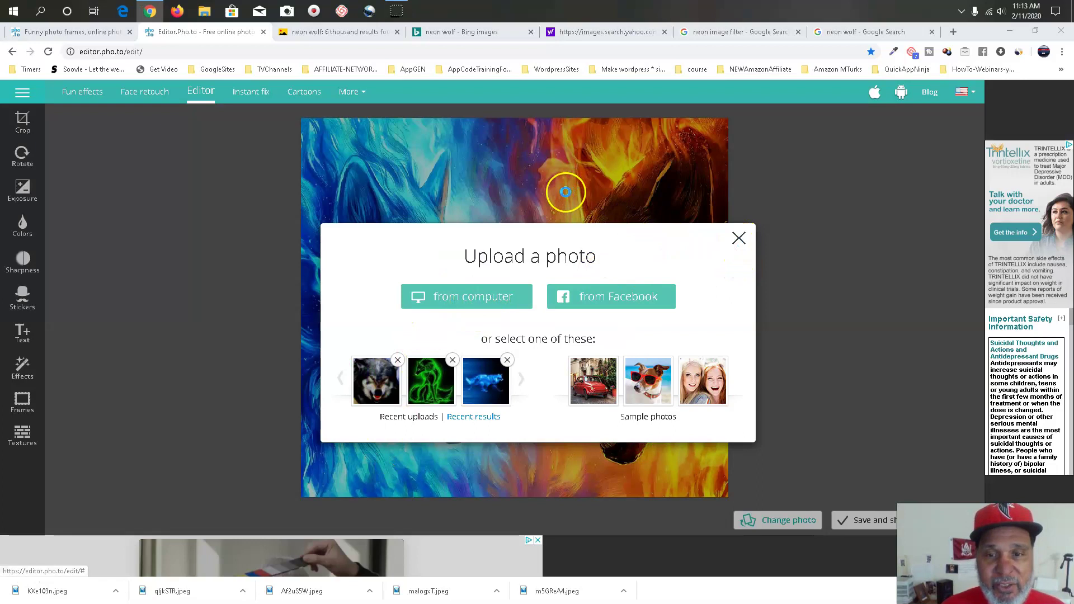
pyautogui.click(449, 297)
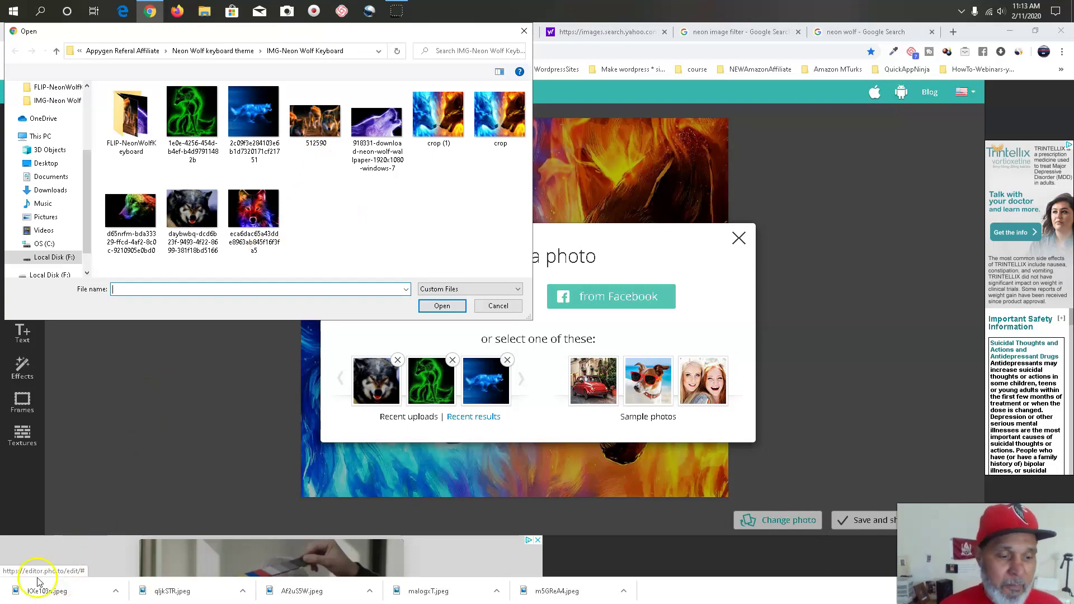
pyautogui.press('Escape')
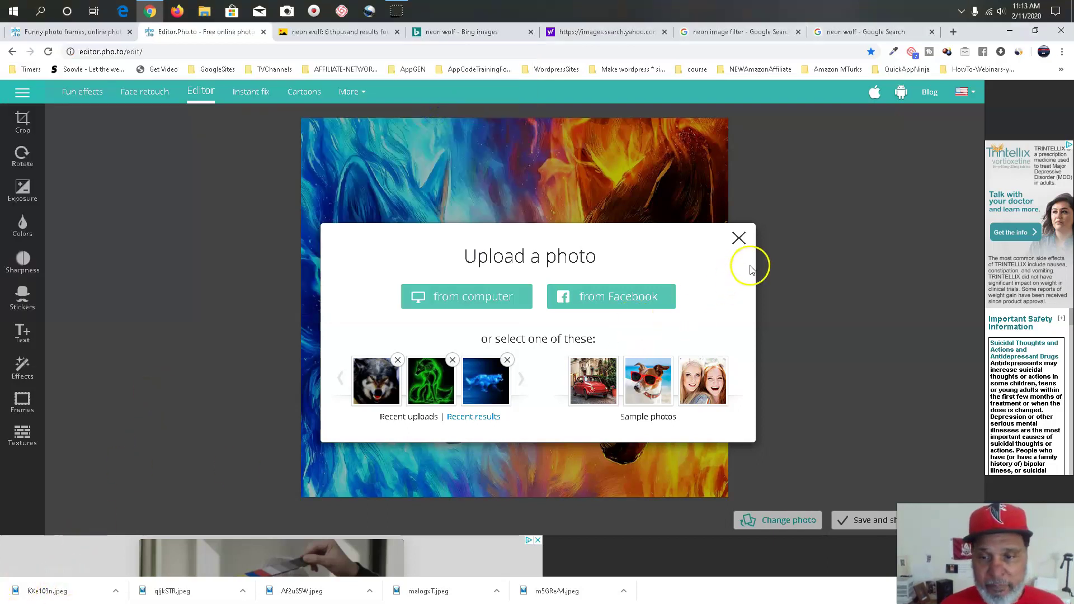
pyautogui.click(739, 237)
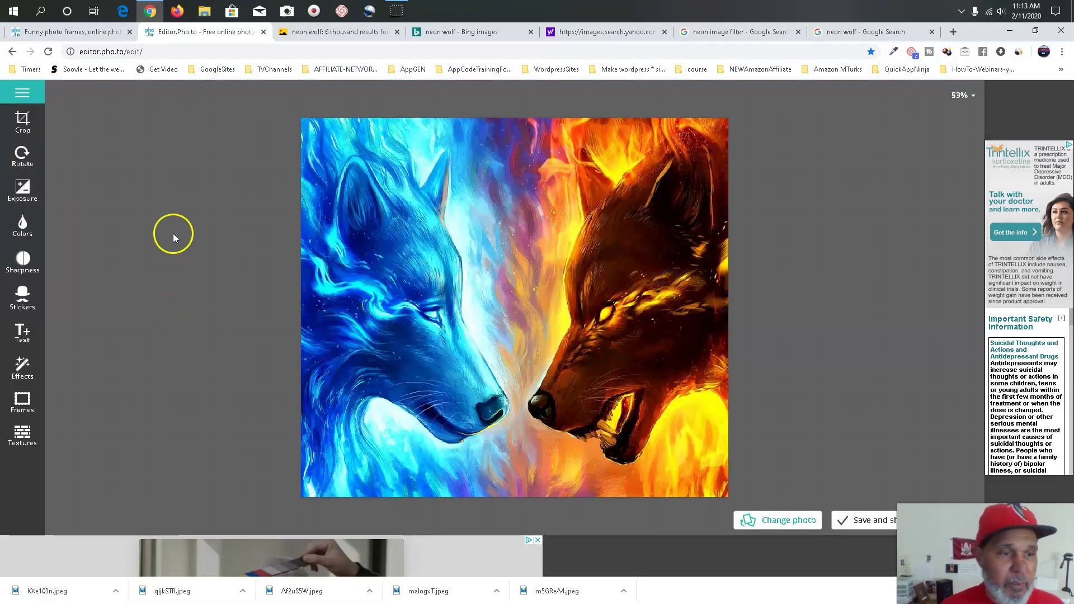
# Flip the photo of the fire and ice wolves horizontally and download it as a JPG 500 pixels wide
pyautogui.click(23, 155)
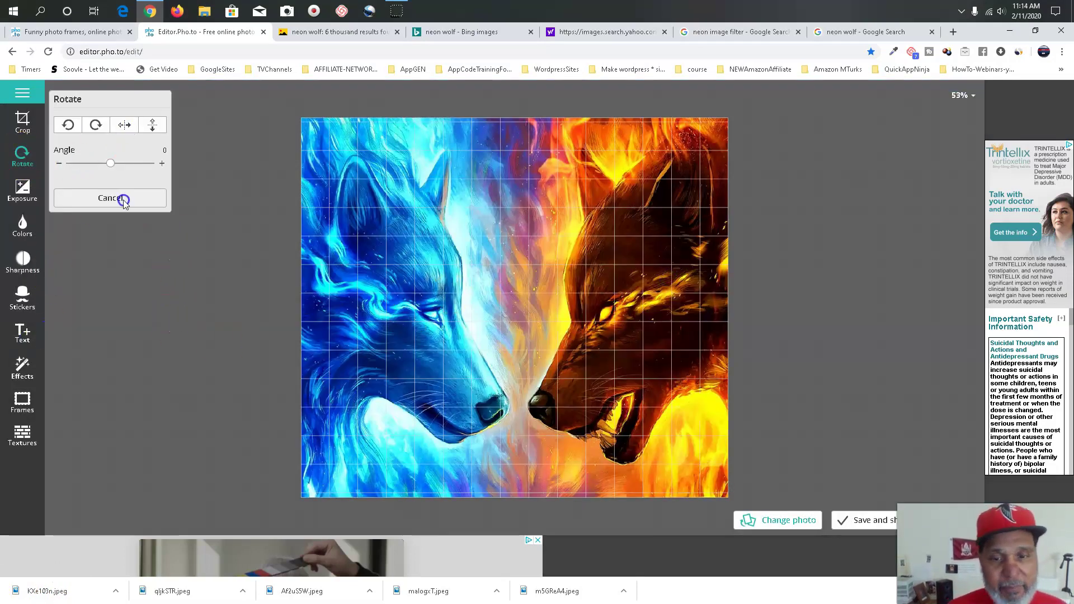
pyautogui.click(124, 124)
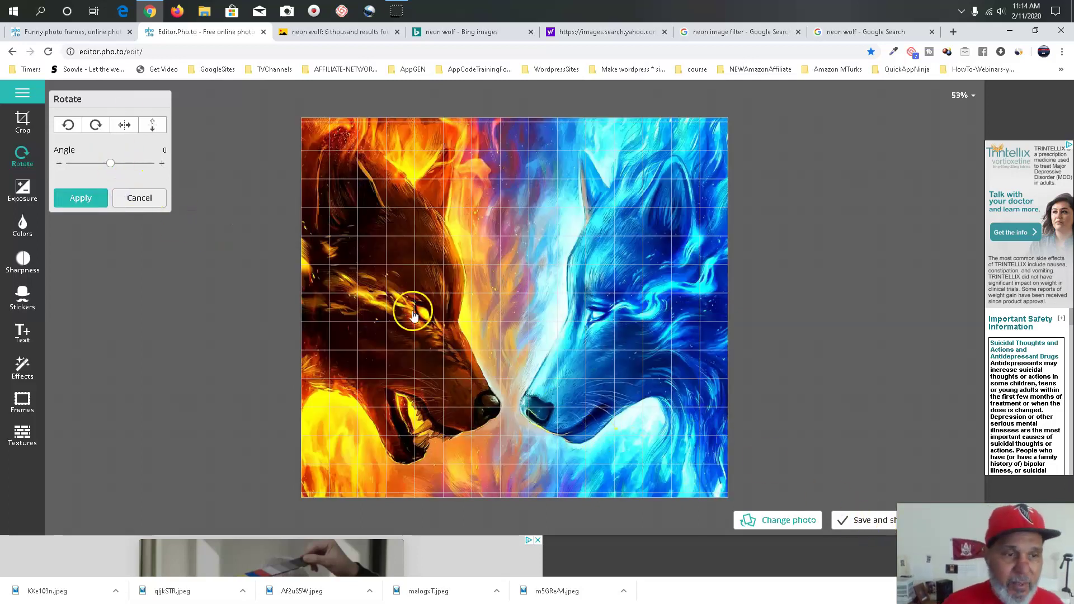
pyautogui.click(83, 205)
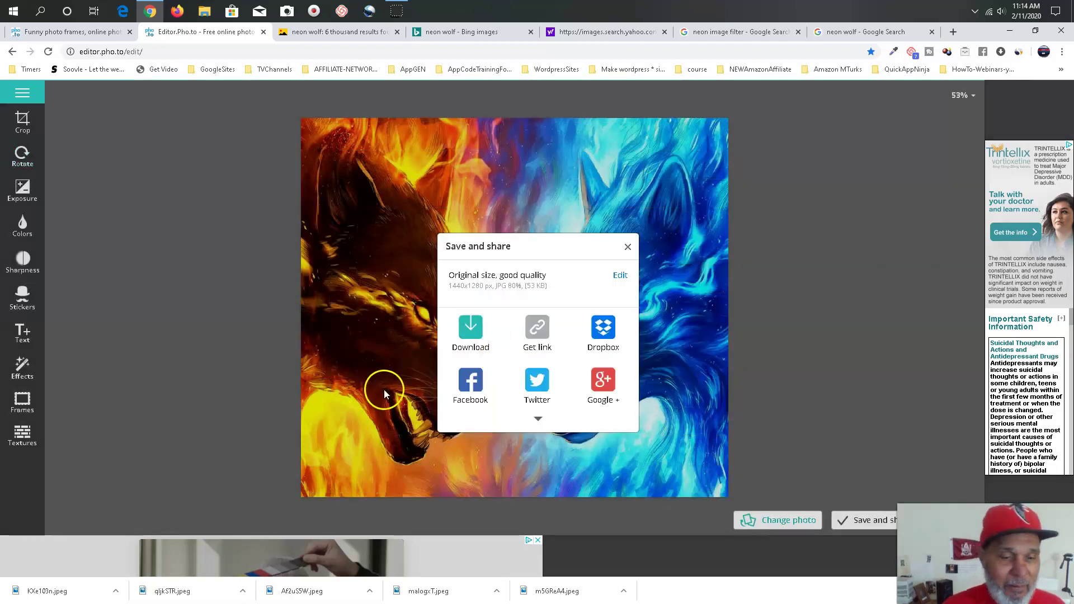
pyautogui.click(620, 277)
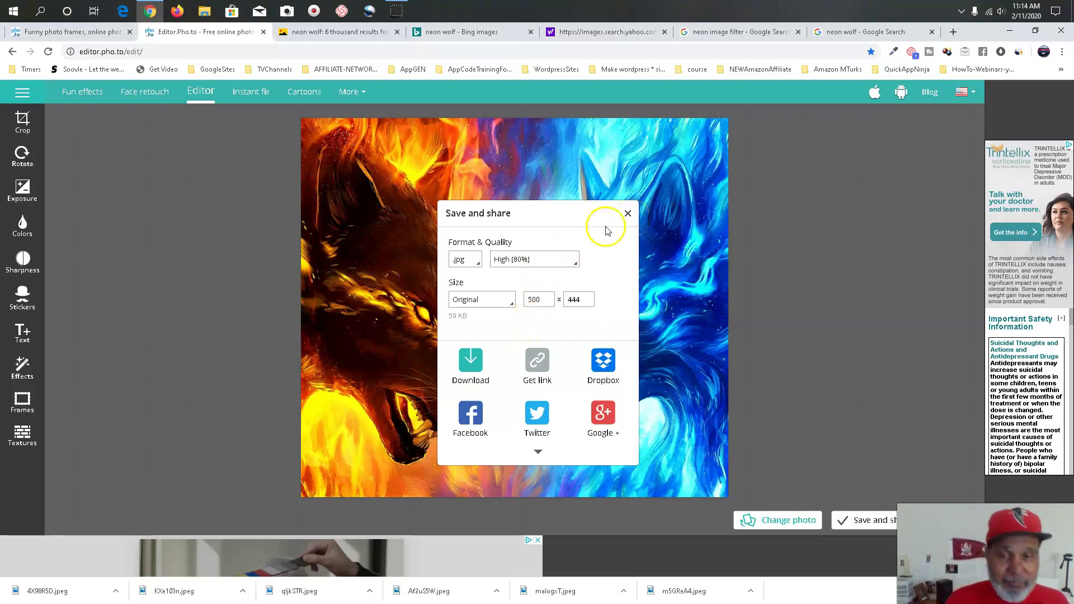
pyautogui.click(628, 214)
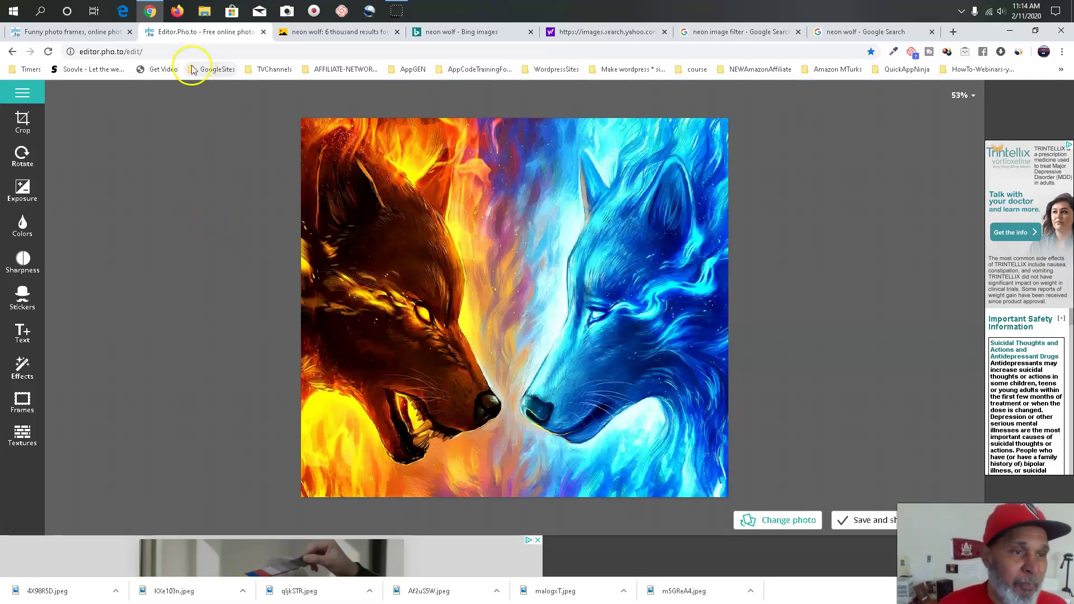
# Switch to the Funny Pho.to site and open its Photo Filters & Effects category
pyautogui.click(82, 32)
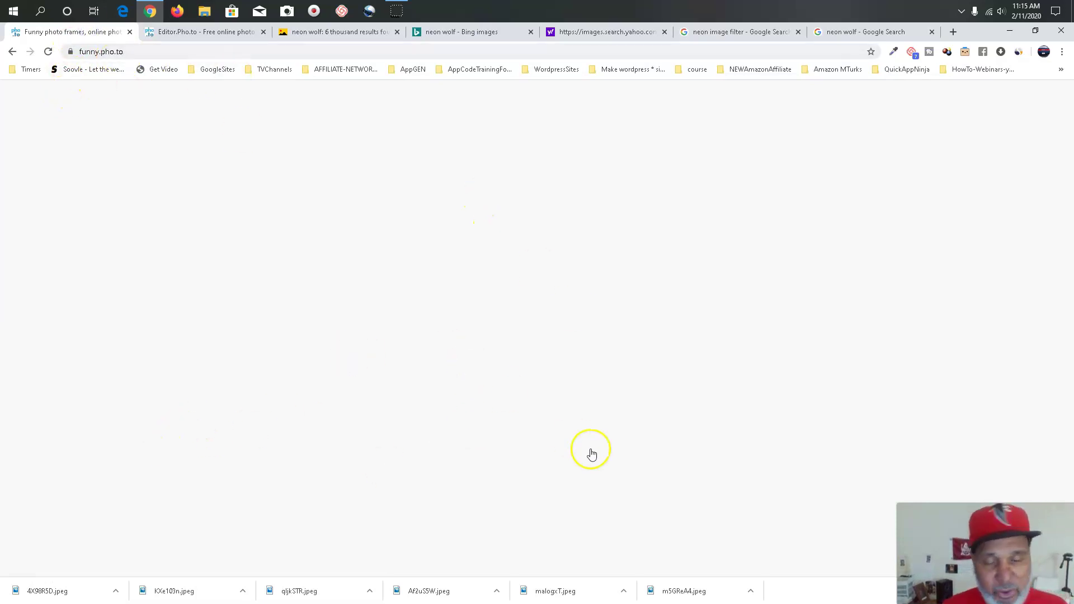
pyautogui.moveTo(906, 590); pyautogui.dragTo(814, 544)
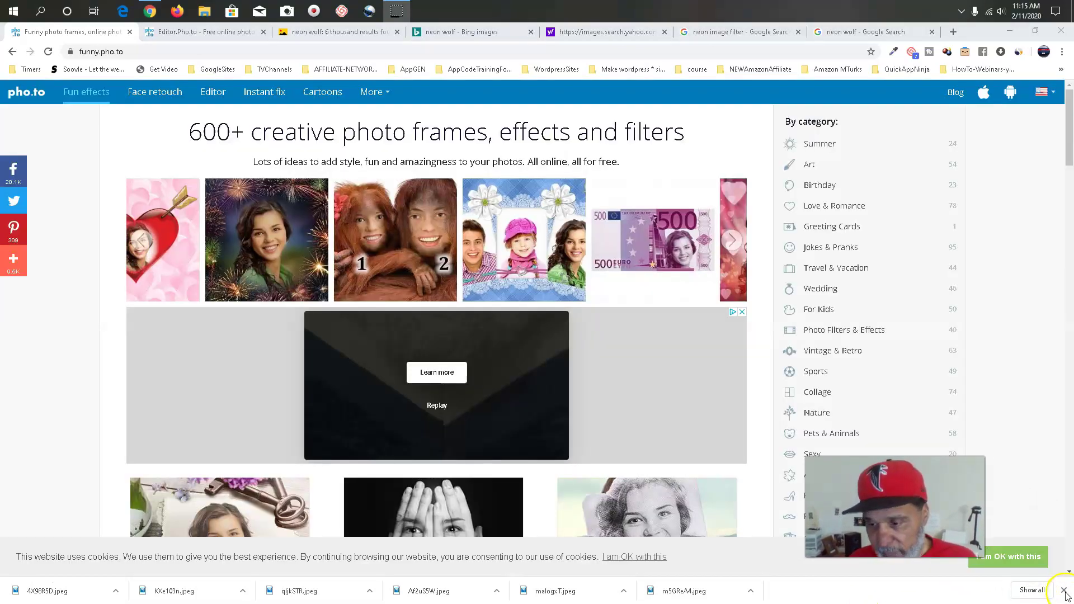
pyautogui.click(1064, 591)
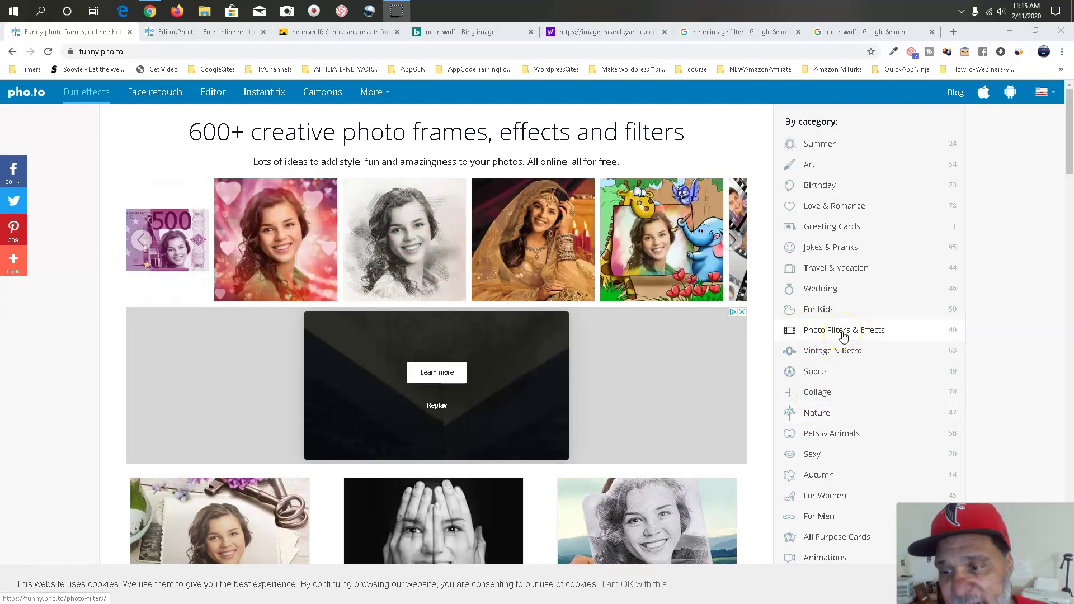
pyautogui.click(842, 334)
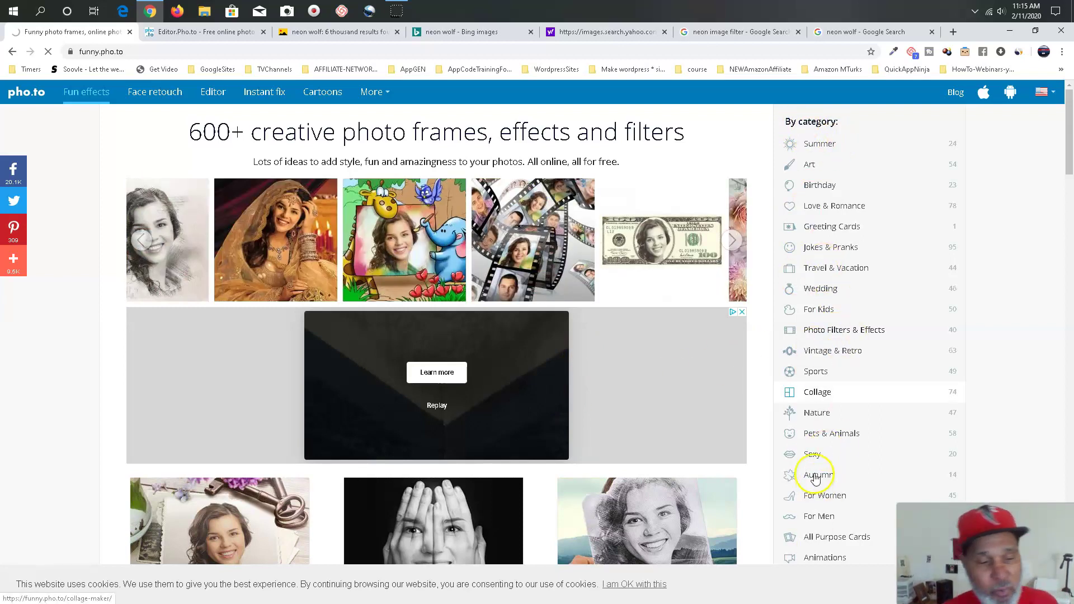
pyautogui.click(795, 330)
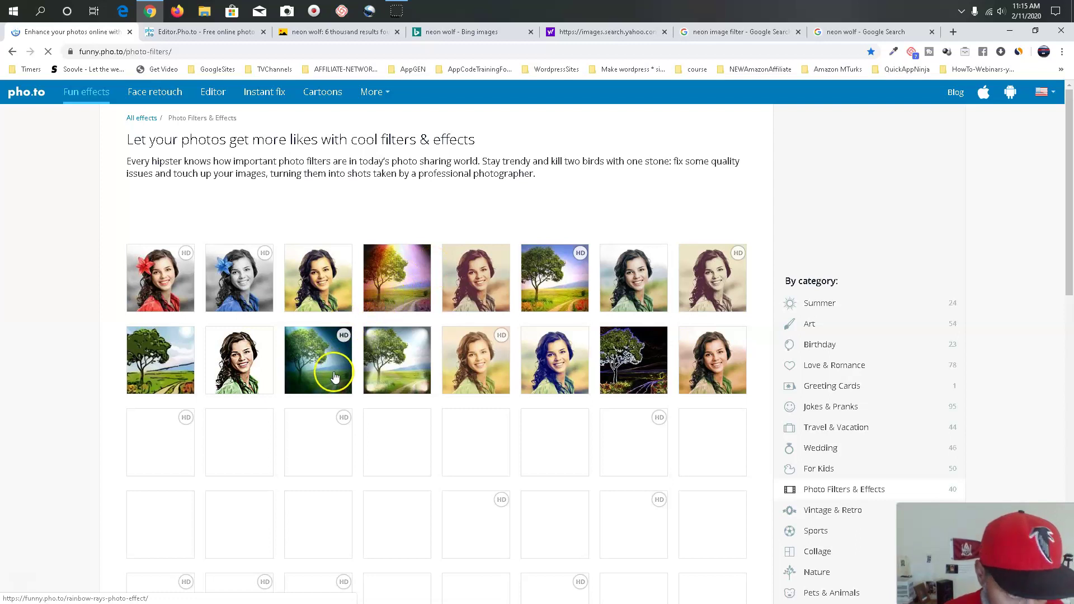
# Browse the photo filters and open the tilt-shift effect
pyautogui.click(390, 380)
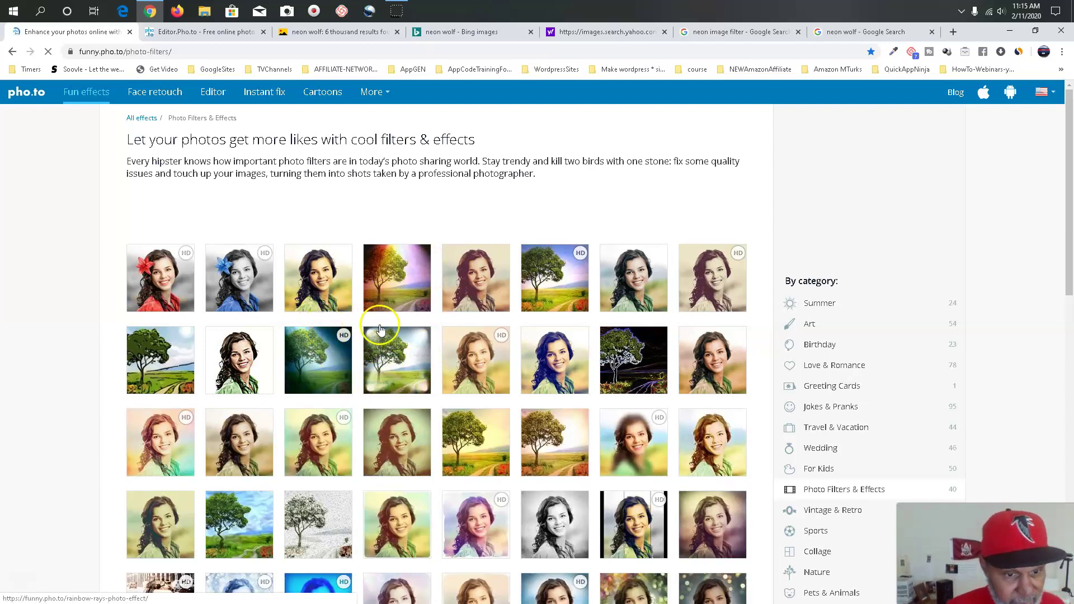
pyautogui.scroll(-1, 369, 363)
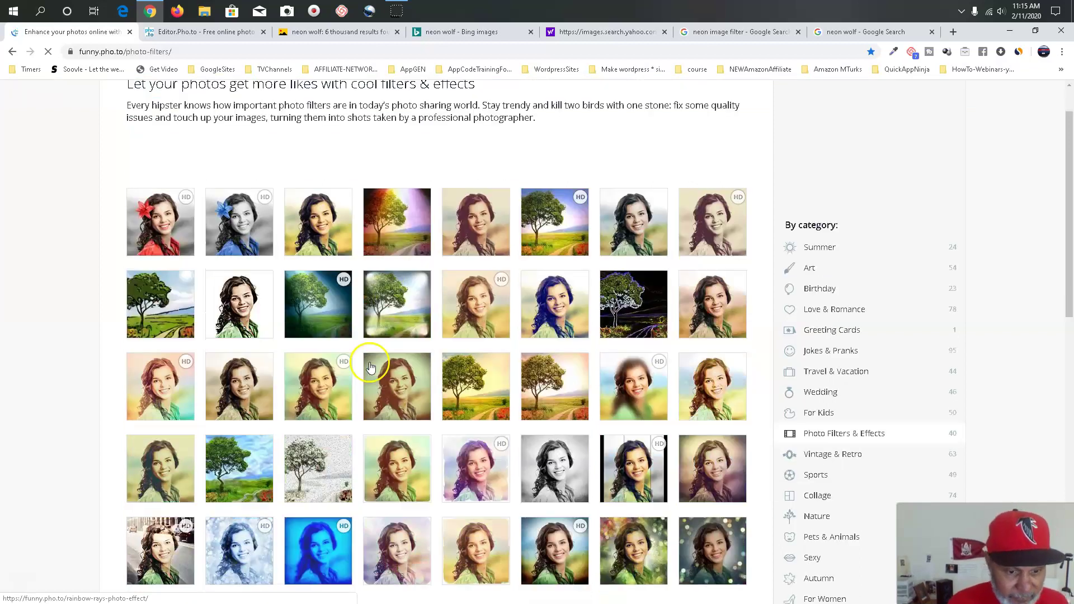
pyautogui.scroll(-1, 347, 414)
pyautogui.scroll(-2, 357, 419)
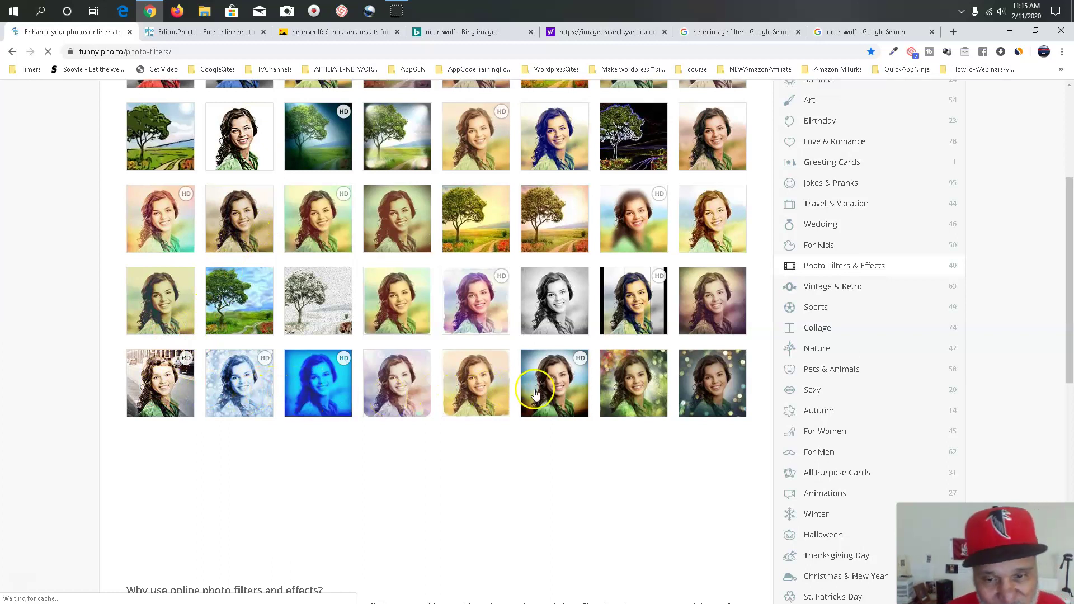
pyautogui.scroll(2, 561, 387)
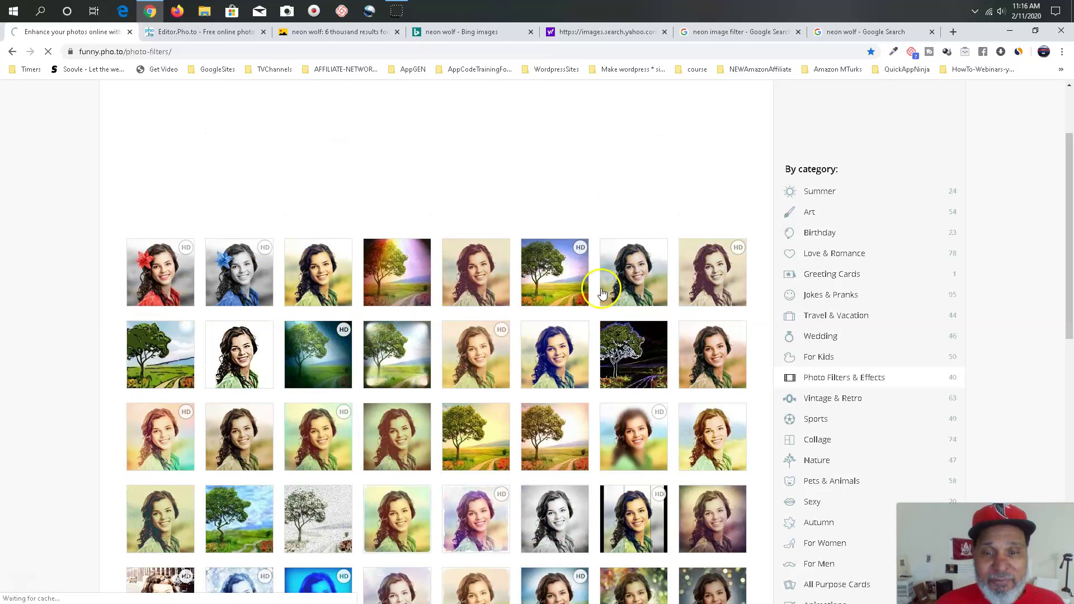
pyautogui.click(454, 338)
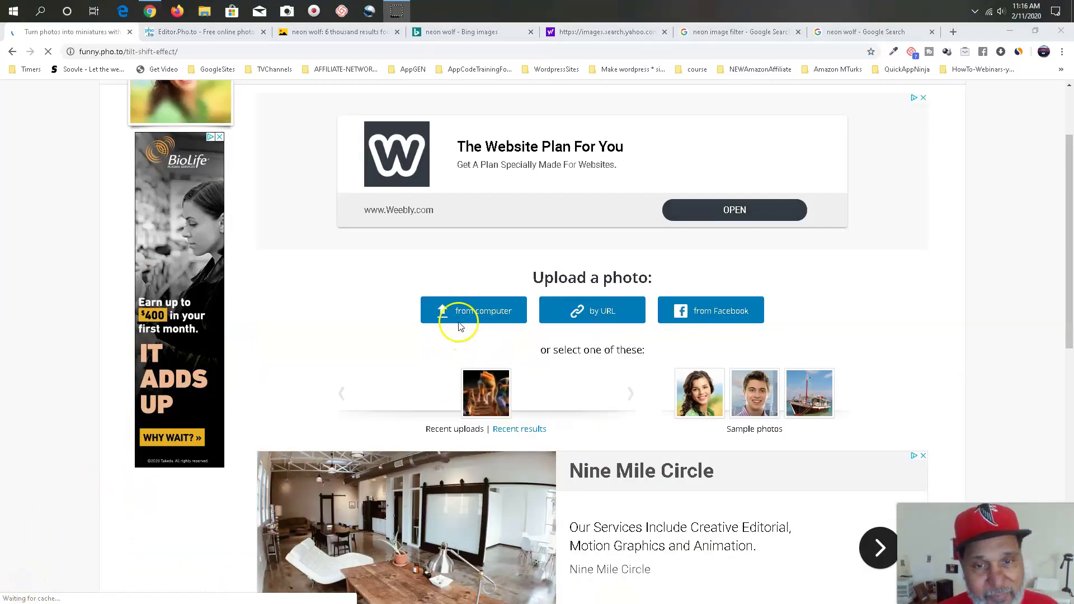
pyautogui.scroll(-2, 456, 324)
pyautogui.scroll(3, 457, 326)
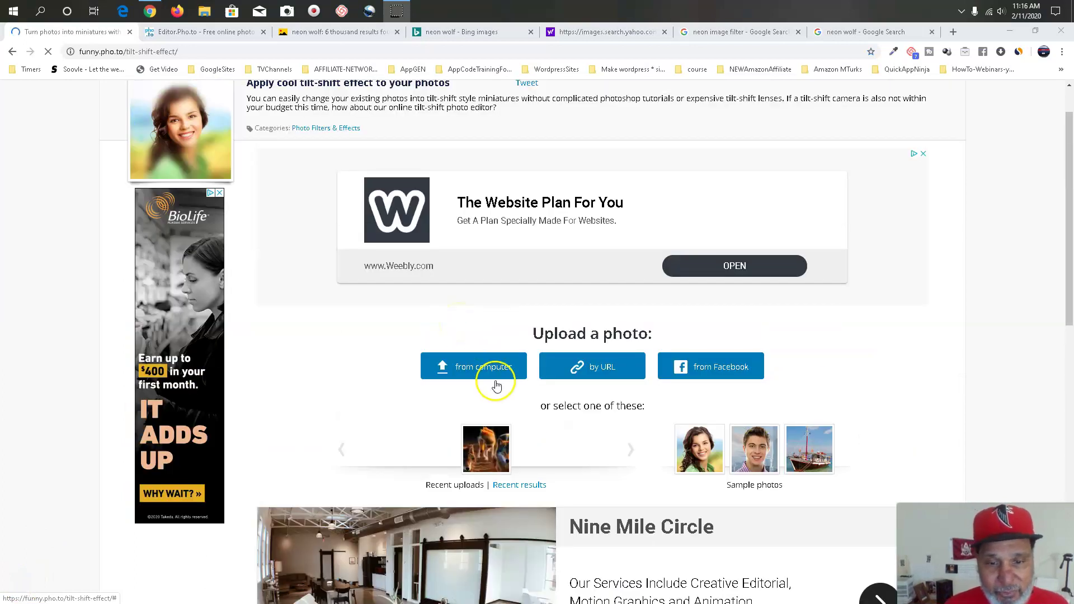
# Upload the flipped fire and ice wolves photo from the FLIP-NeonWolfKeyboard folder to apply the tilt-shift effect
pyautogui.click(477, 372)
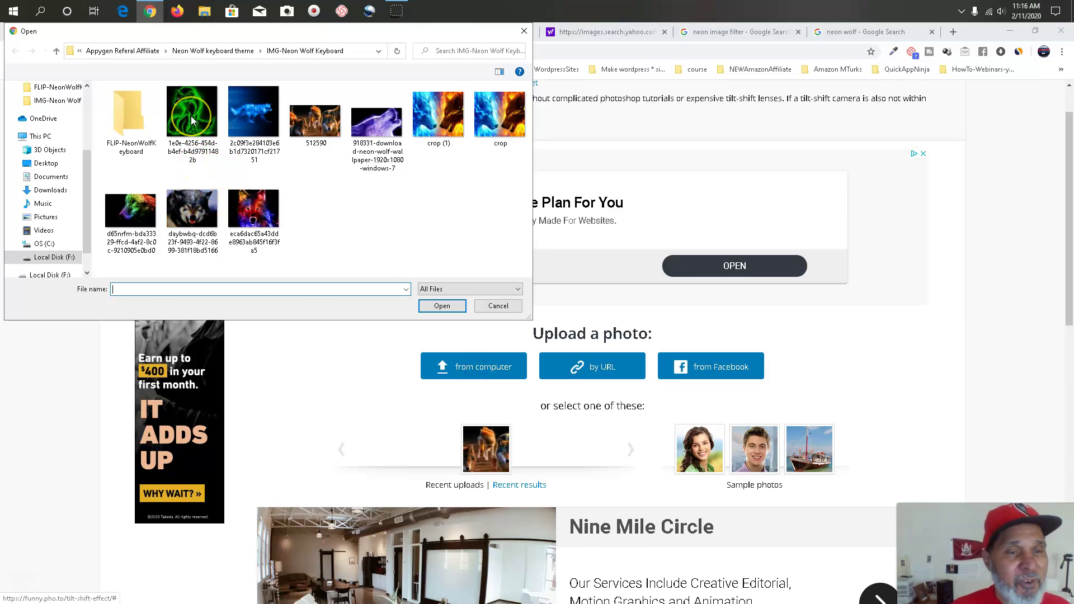
pyautogui.doubleClick(125, 124)
pyautogui.doubleClick(133, 120)
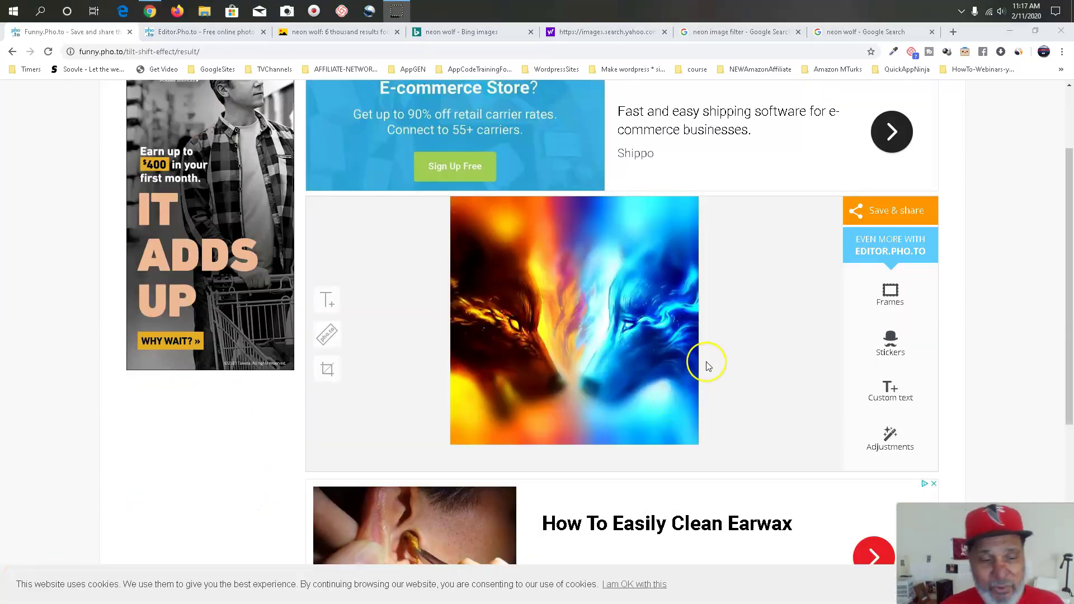
# Open the tilt-shift photo in Editor.Pho.to for adjustments and download it as a JPG
pyautogui.click(890, 212)
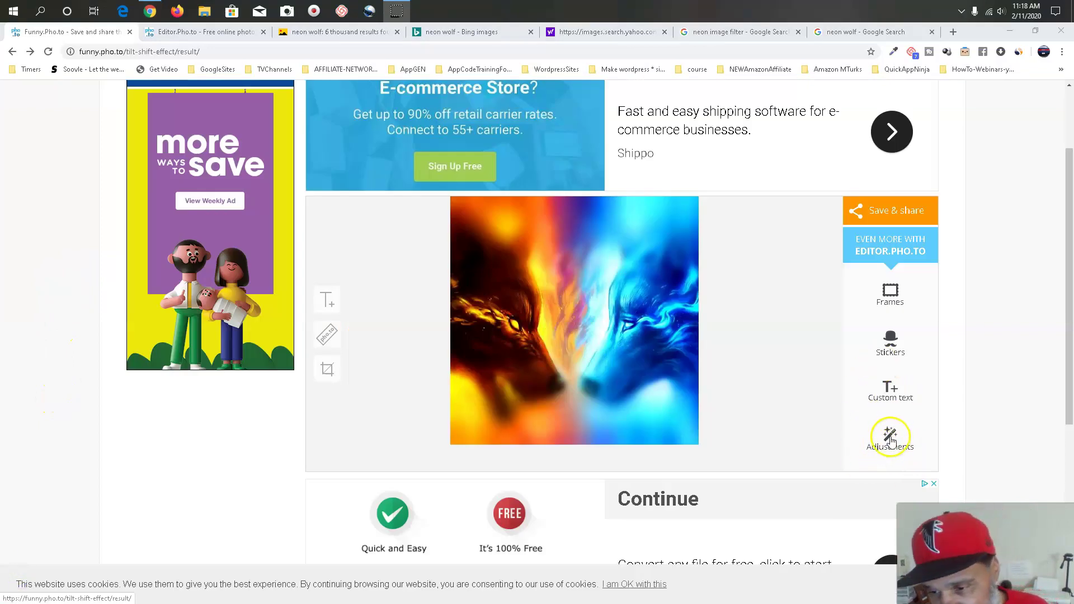
pyautogui.click(890, 440)
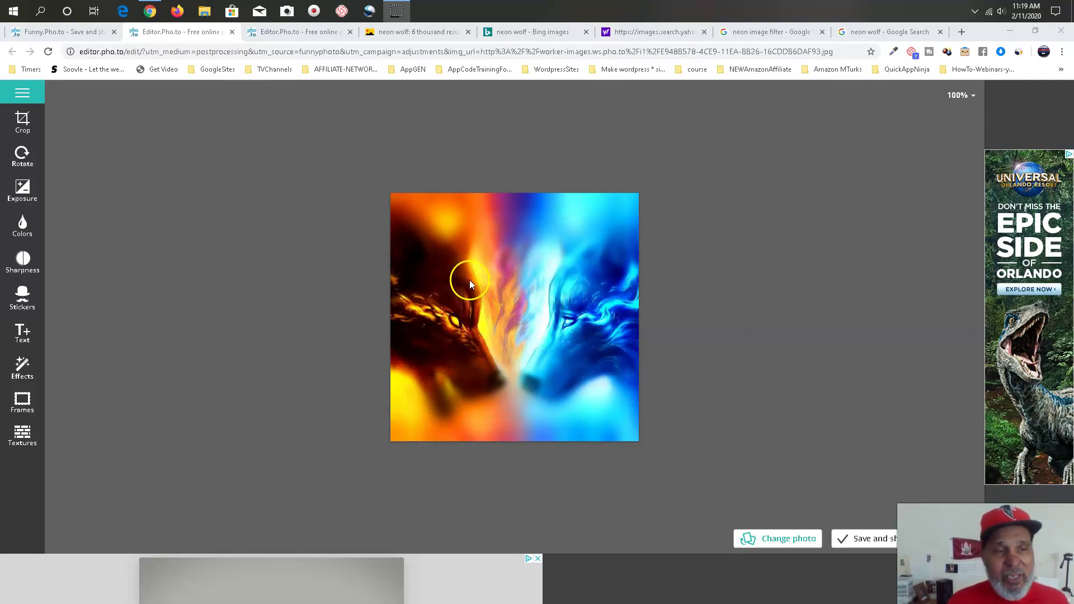
pyautogui.click(871, 541)
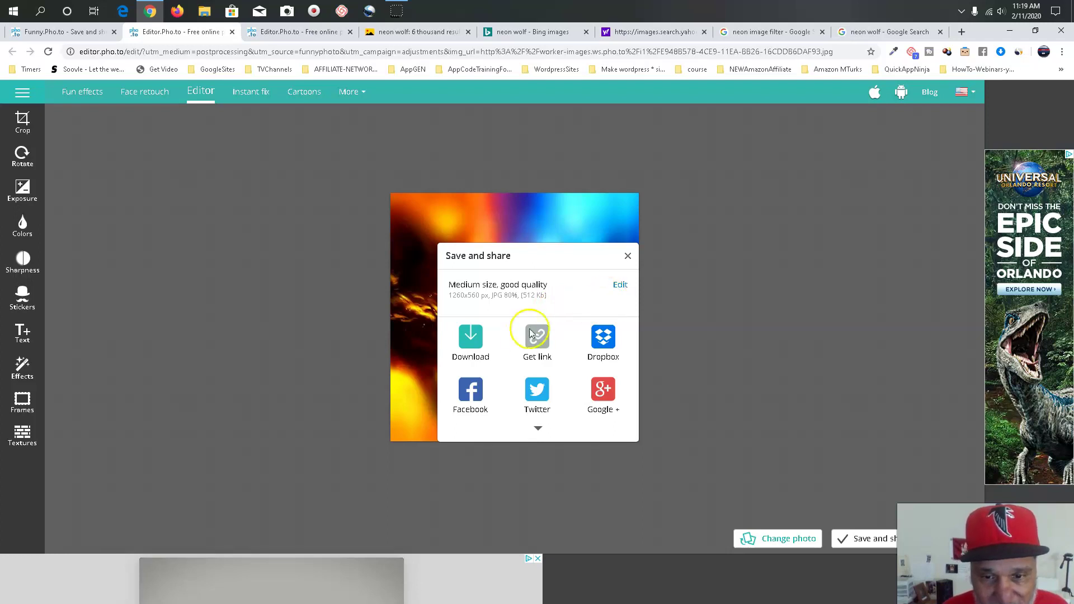
pyautogui.click(472, 343)
pyautogui.click(419, 317)
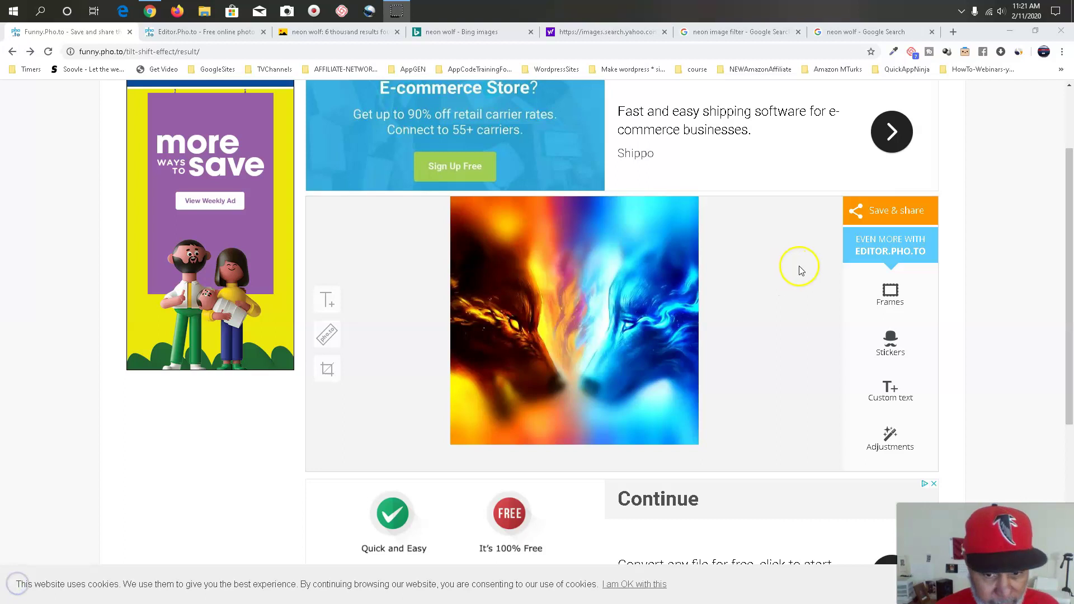
# Open the tilt-shift wolves result from Save & share as a full image and start saving it to disk
pyautogui.click(896, 217)
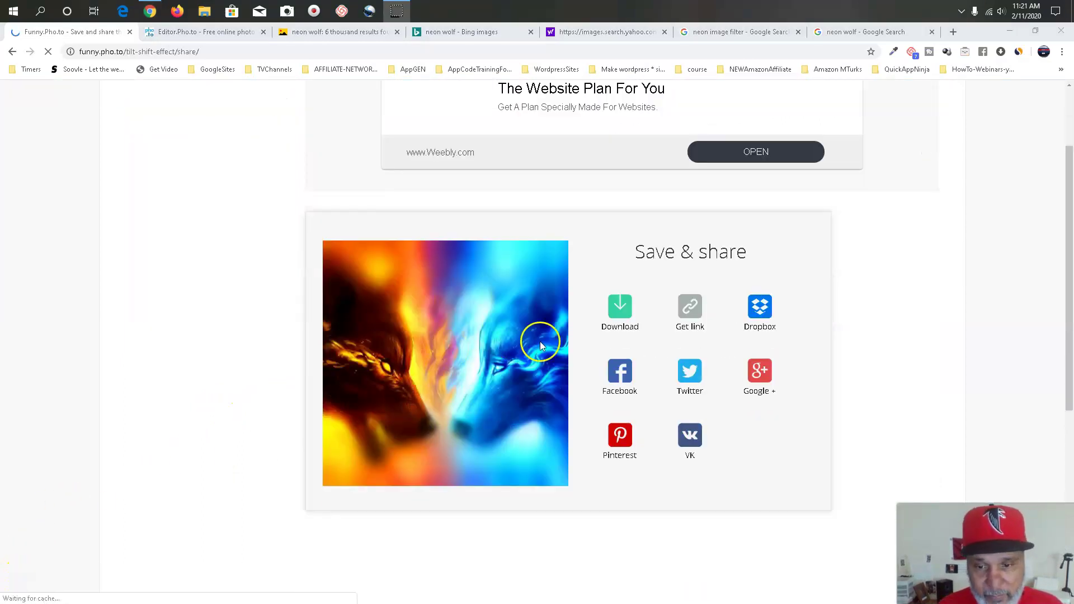
pyautogui.click(623, 318)
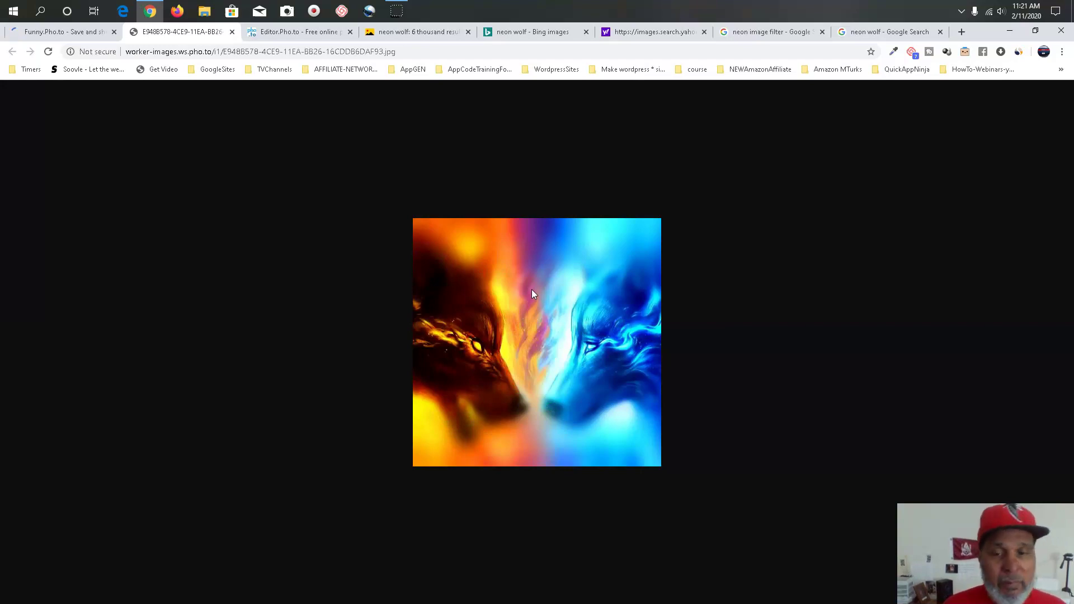
pyautogui.rightClick(532, 289)
pyautogui.click(563, 308)
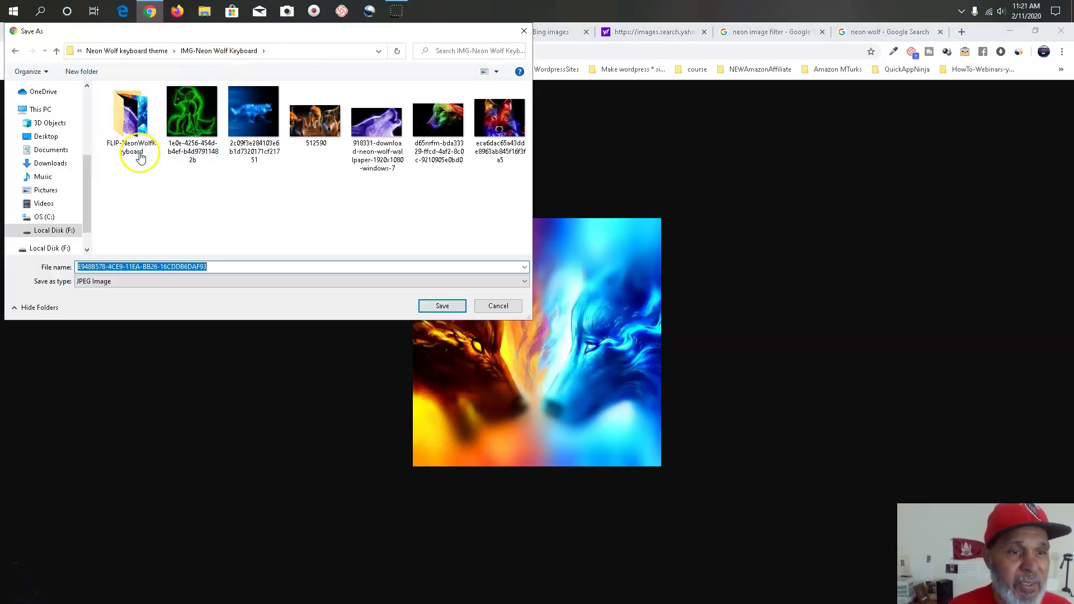
# Create a folder named PRISMA FLIP-NeonWolfKeyboard inside the IMG-Neon Wolf Keyboard folder
pyautogui.click(78, 74)
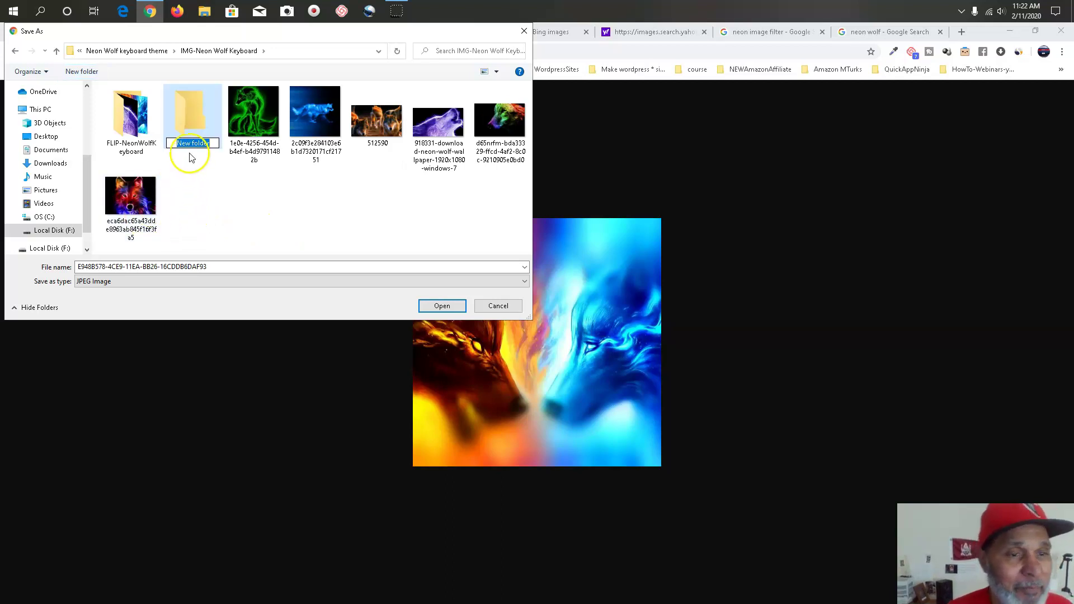
pyautogui.write('p')
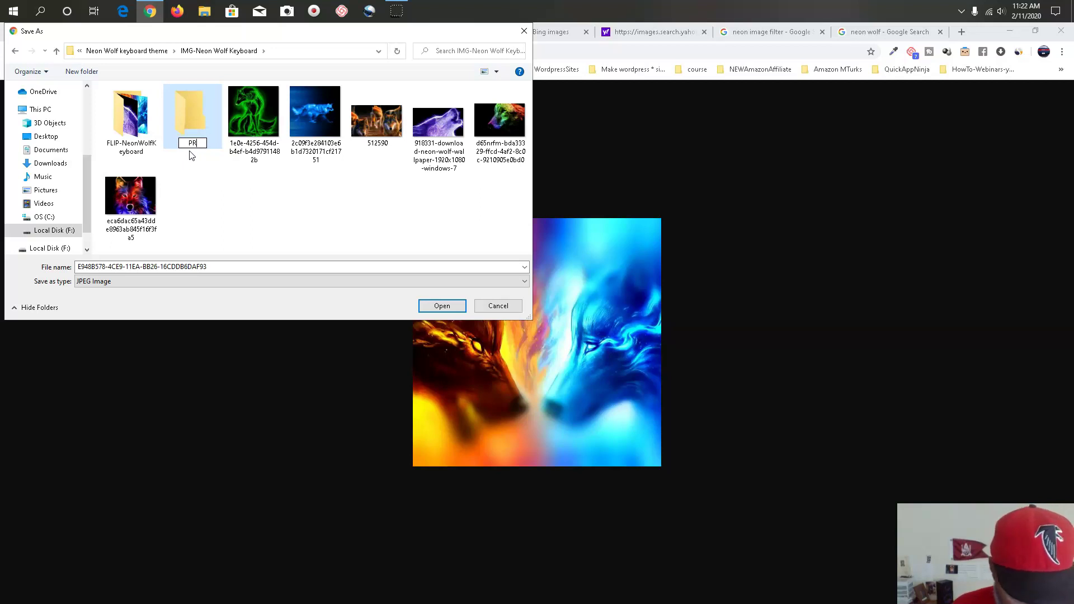
pyautogui.write('RISMA FLIP-NeonWolfKeyboar')
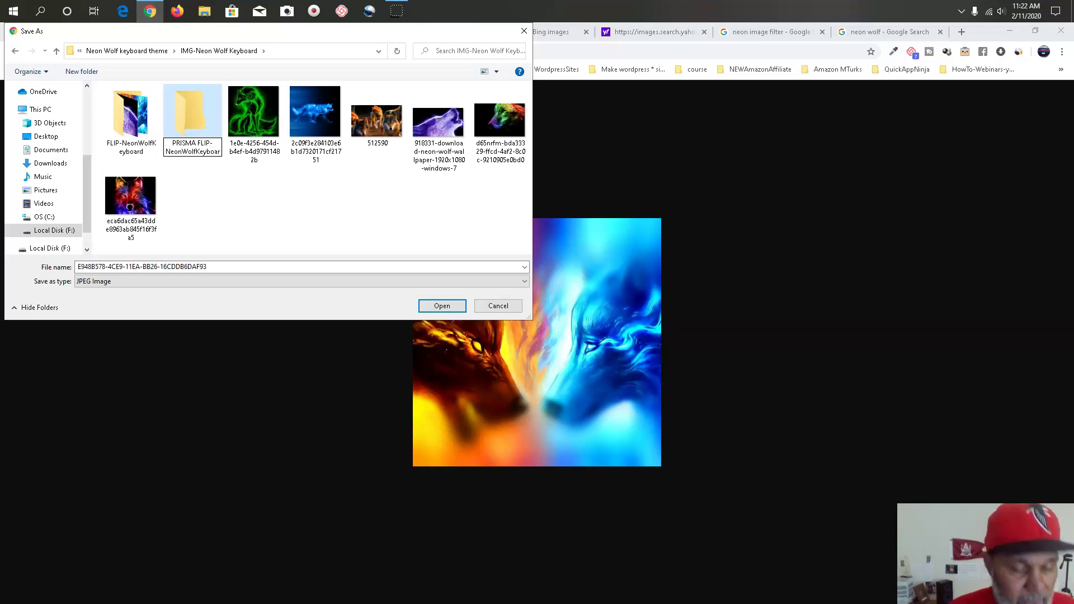
pyautogui.click(190, 107)
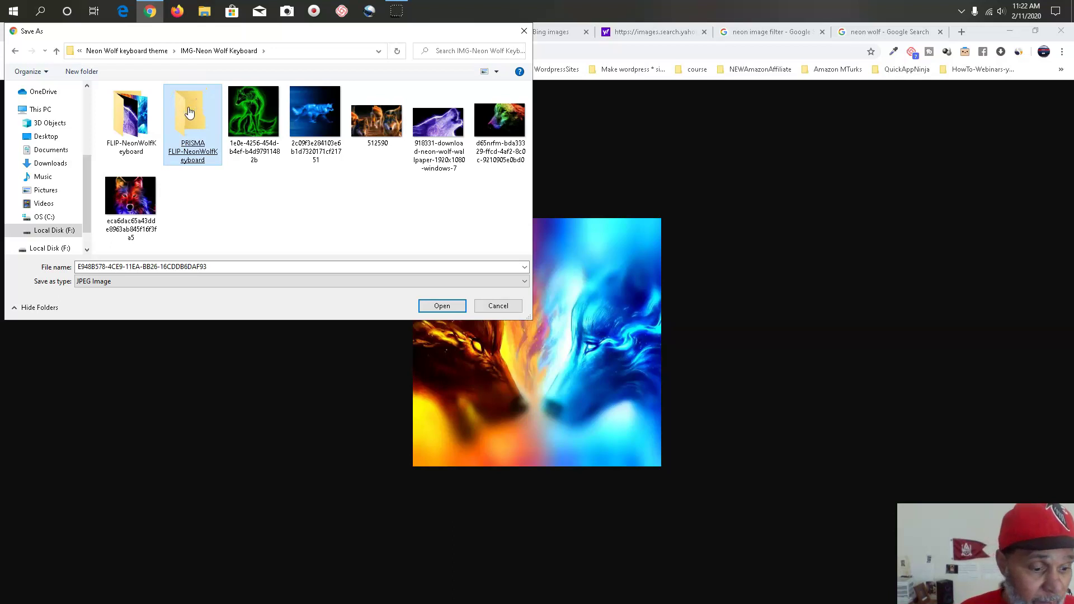
# Save the tilt-shift image as a JPEG in the PRISMA FLIP-NeonWolfKeyboard folder and close the image's browser tab
pyautogui.doubleClick(189, 106)
pyautogui.click(442, 307)
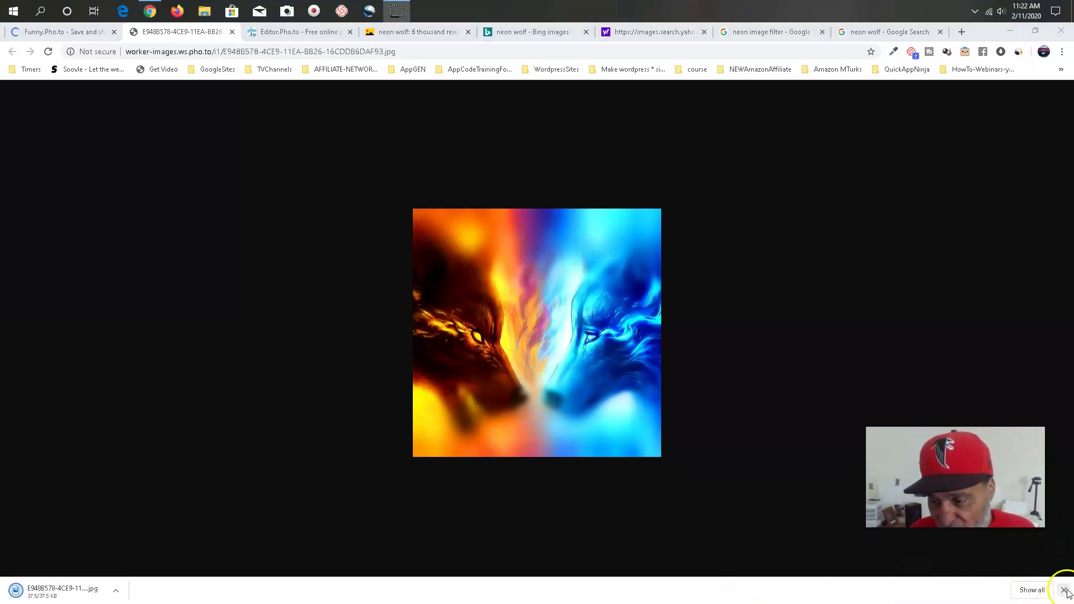
pyautogui.click(1063, 590)
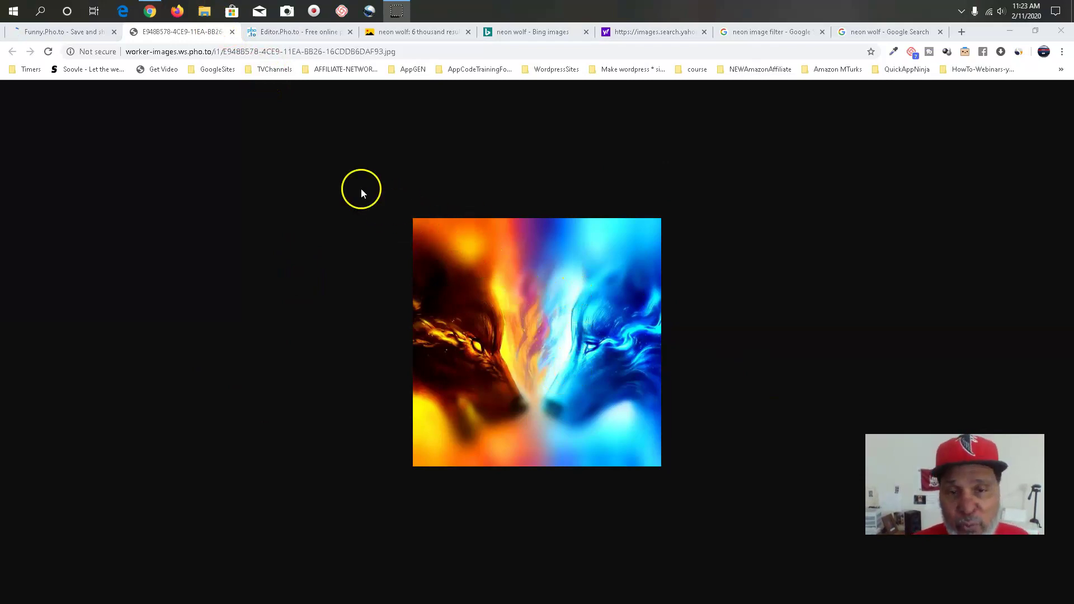
pyautogui.click(233, 32)
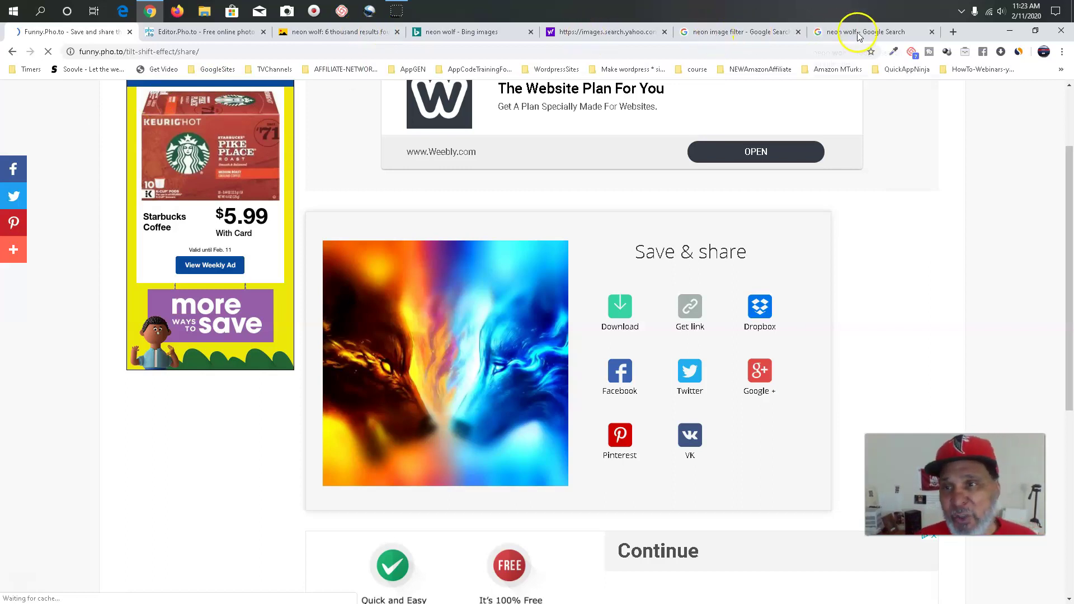
pyautogui.click(954, 31)
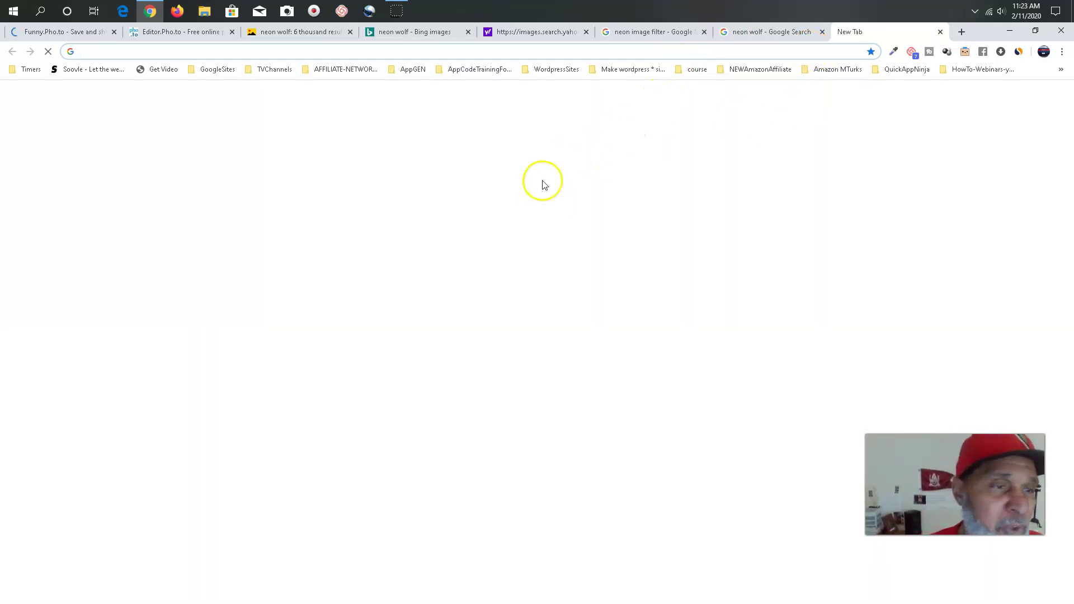
pyautogui.click(941, 33)
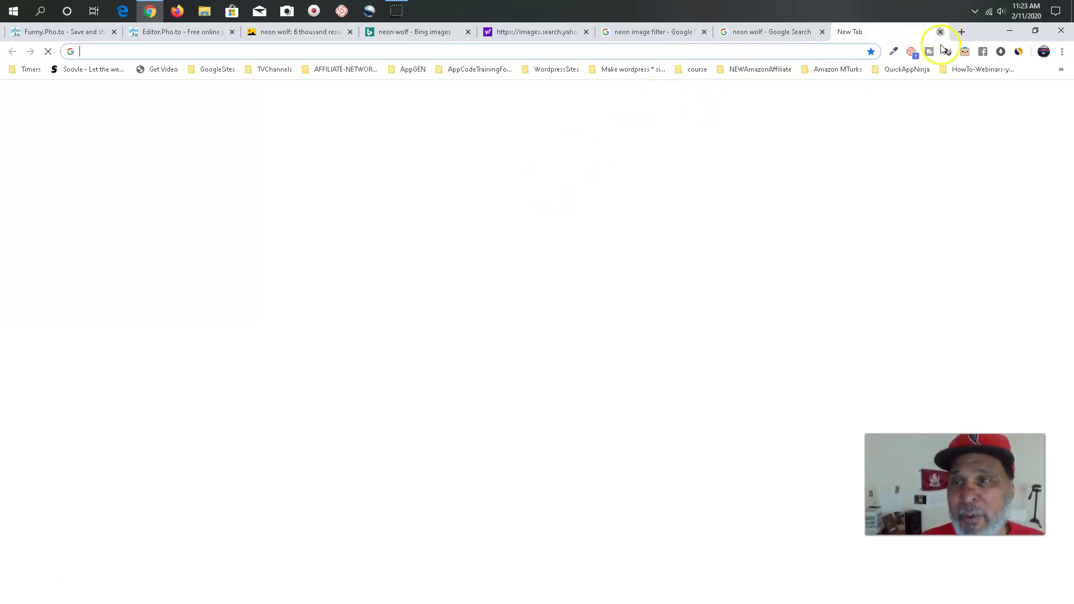